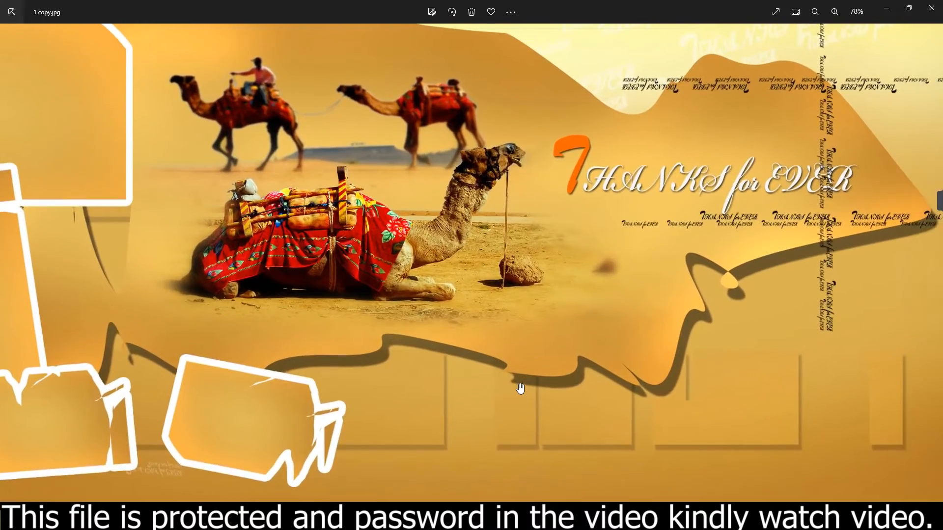
- Look through the album sheet previews from 1 copy.jpg to 4 copy.jpg, examining the photo frames and artwork up close
scroll(521, 365, up, 3)
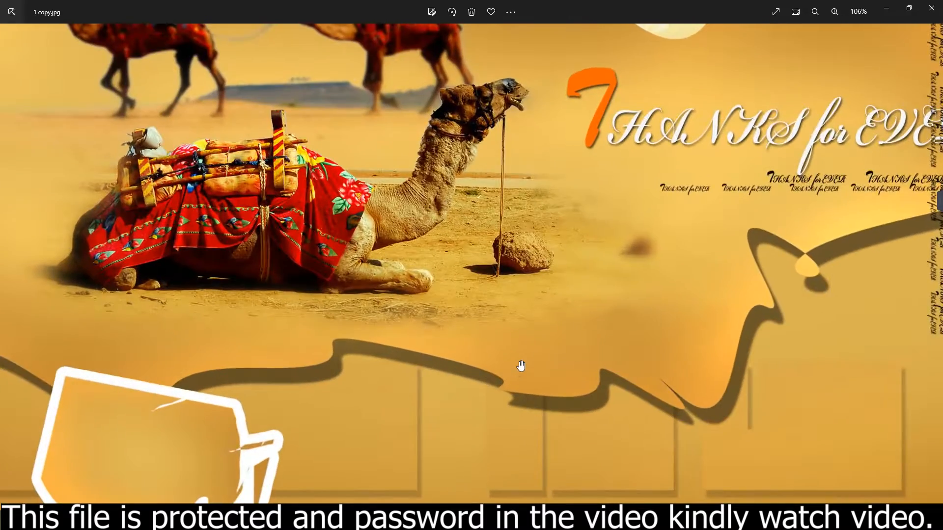
scroll(521, 366, down, 5)
key(Right)
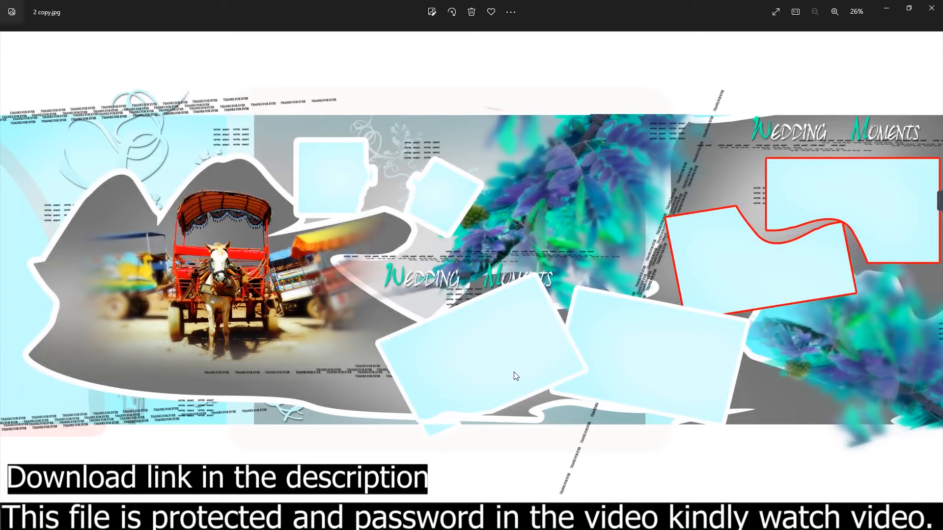
scroll(515, 376, up, 2)
drag(716, 347, 664, 371)
drag(115, 311, 574, 344)
key(Right)
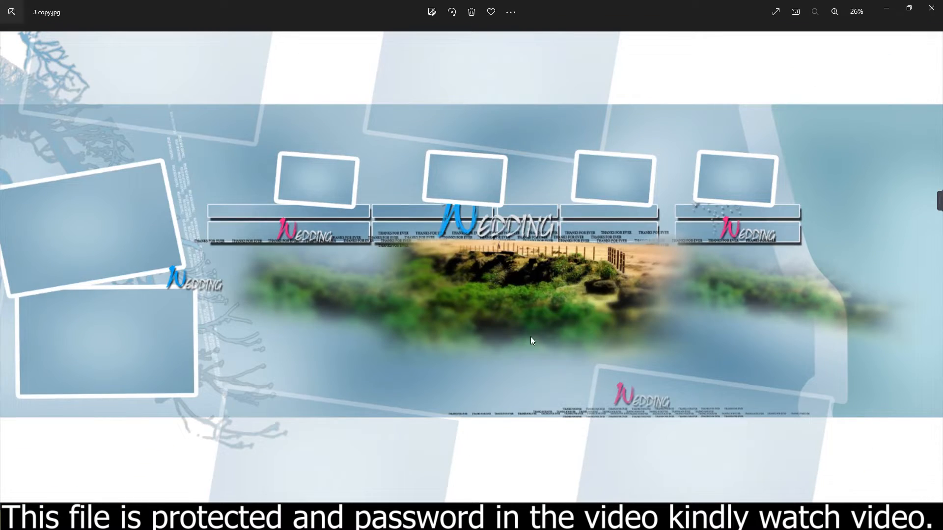
scroll(536, 343, up, 2)
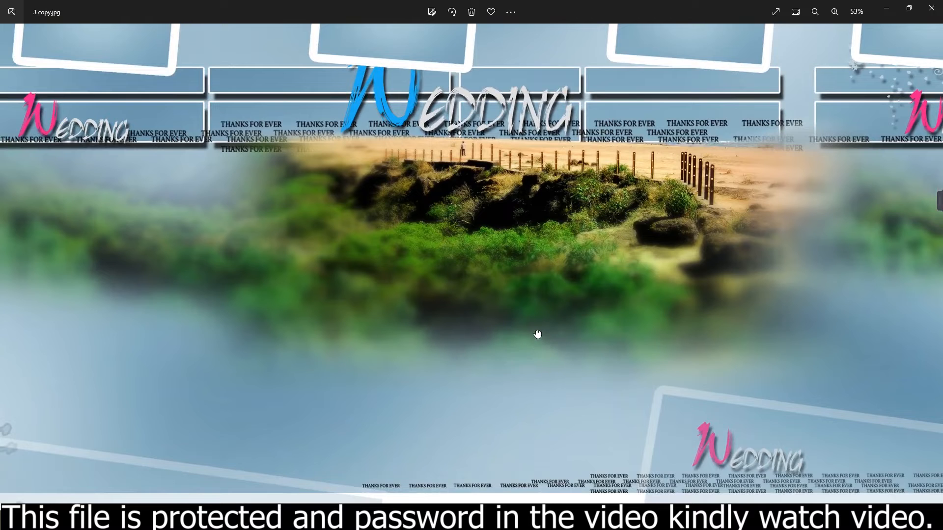
drag(538, 334, 547, 446)
scroll(546, 415, down, 2)
key(Right)
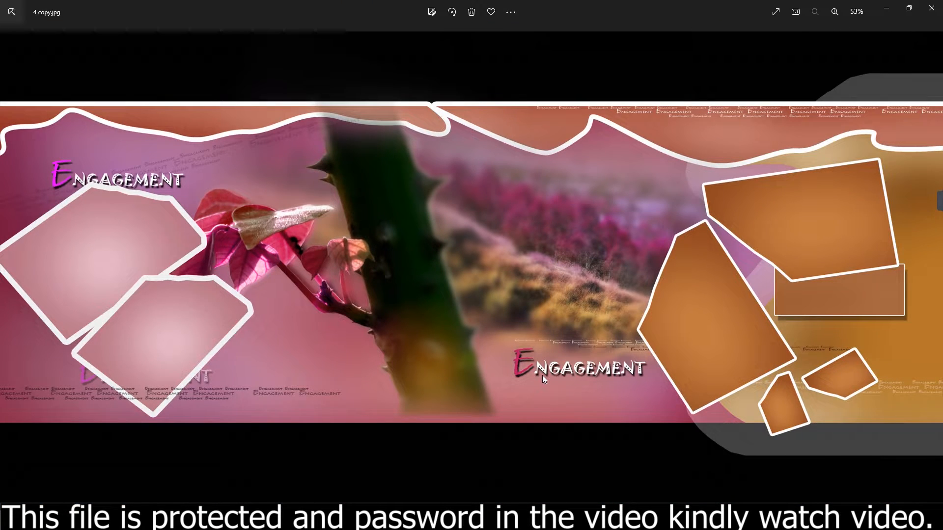
key(Right)
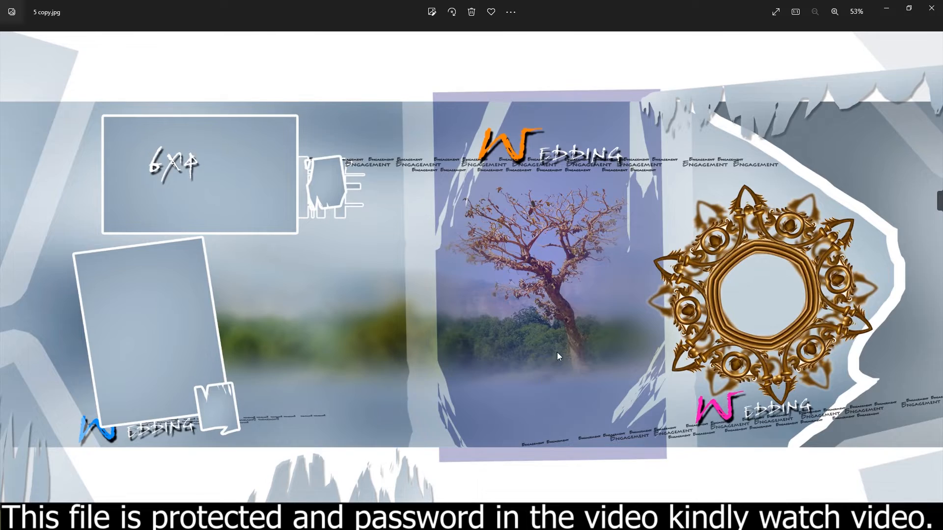
- Review the remaining album sheet previews from 5 copy.jpg to 12 copy.jpg, examining the layouts of sheets 5 and 9 up close
scroll(557, 352, up, 3)
drag(652, 337, 405, 430)
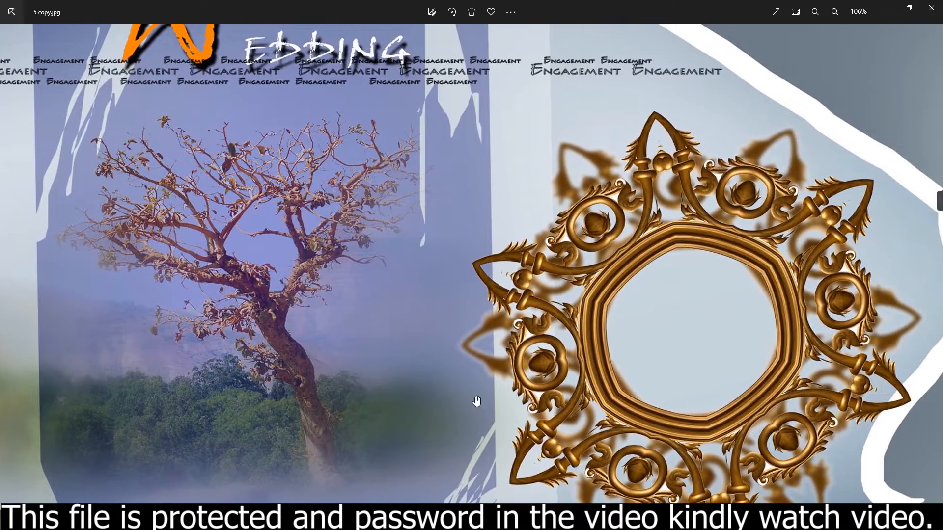
scroll(515, 388, down, 5)
key(Right)
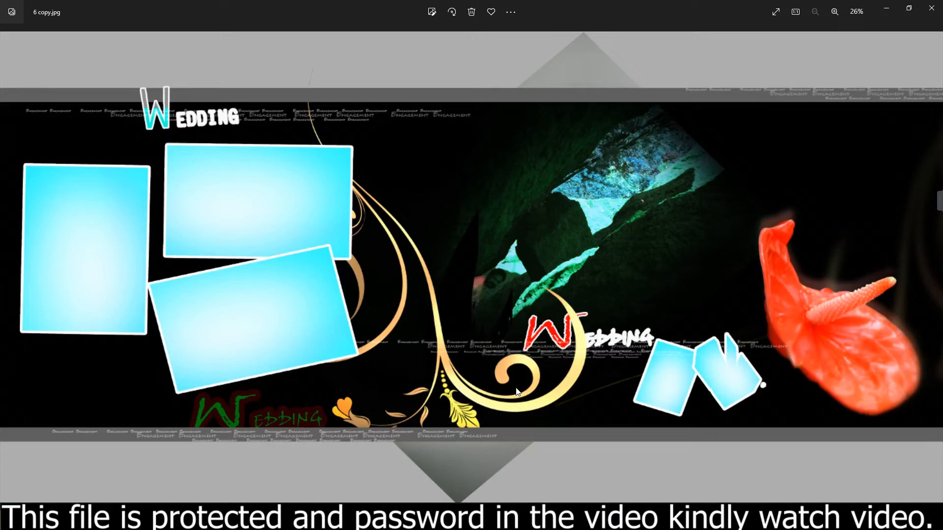
key(Right)
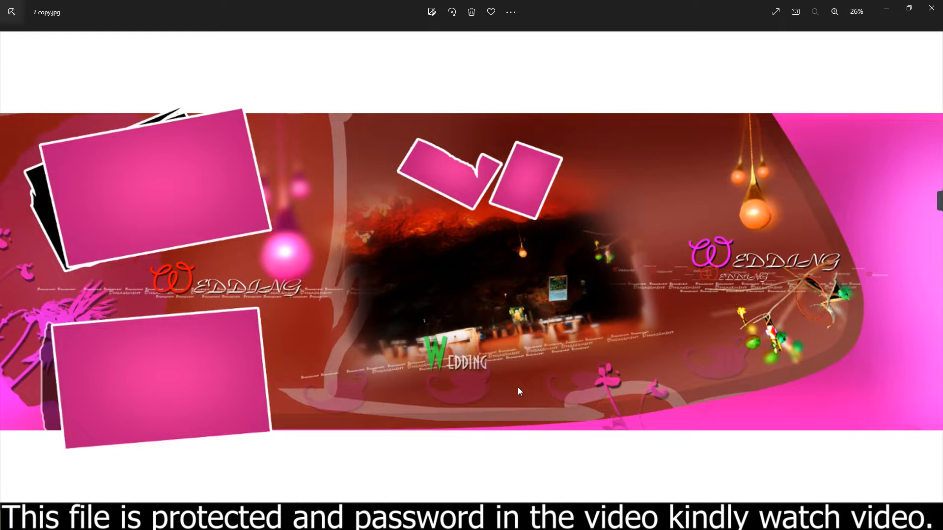
key(Right)
key(Right)
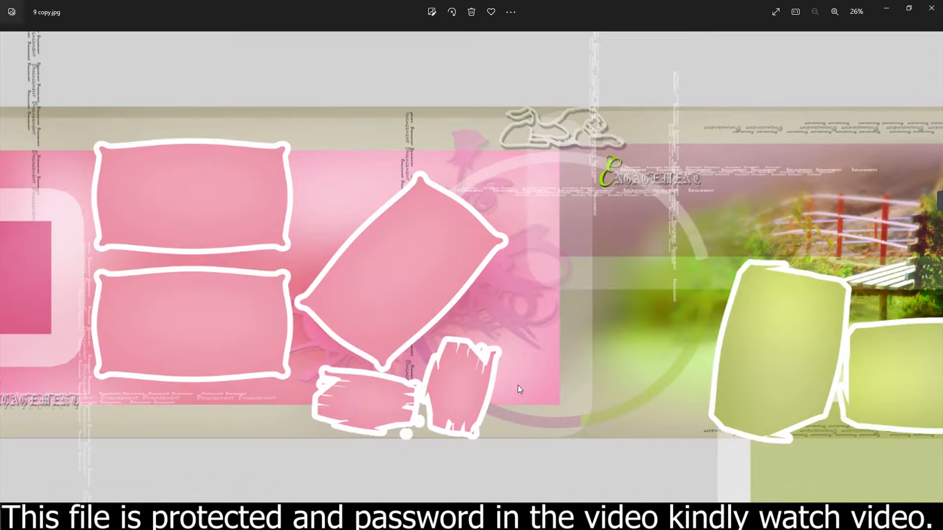
scroll(426, 340, up, 3)
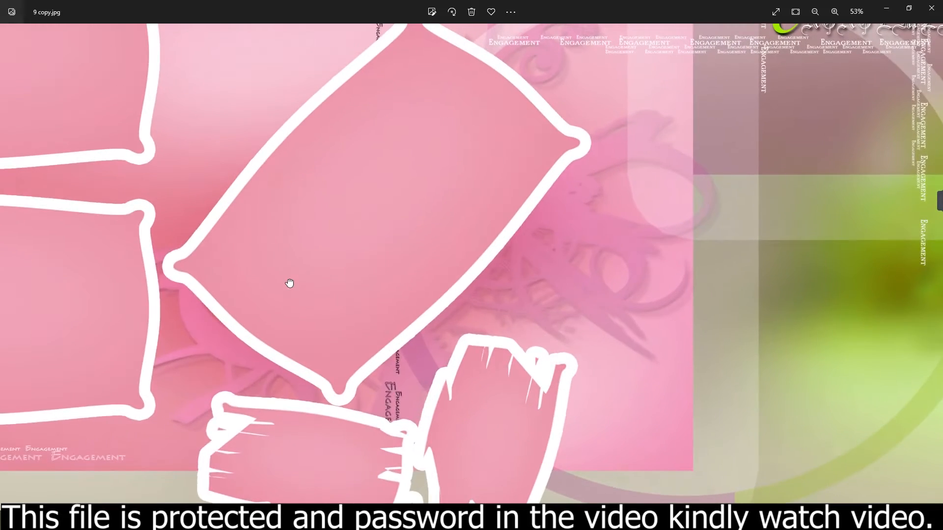
drag(288, 282, 536, 378)
scroll(517, 366, down, 3)
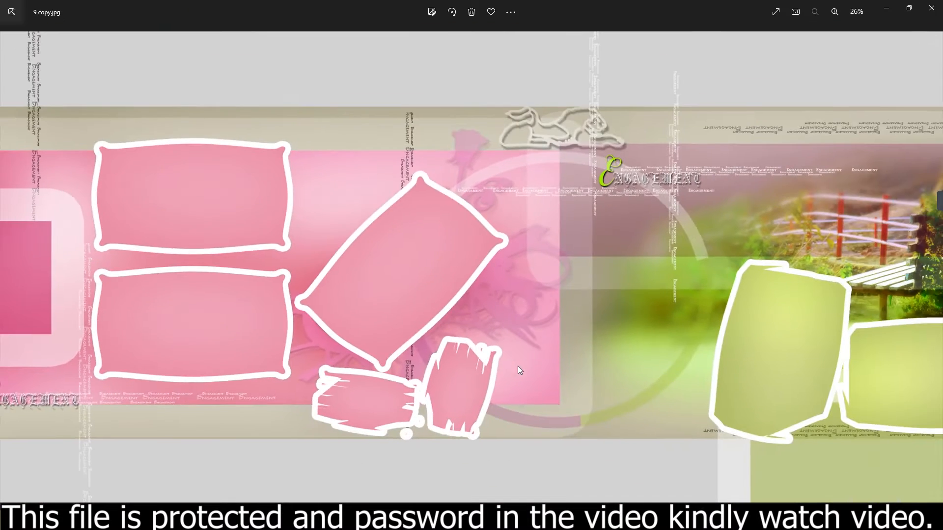
key(Right)
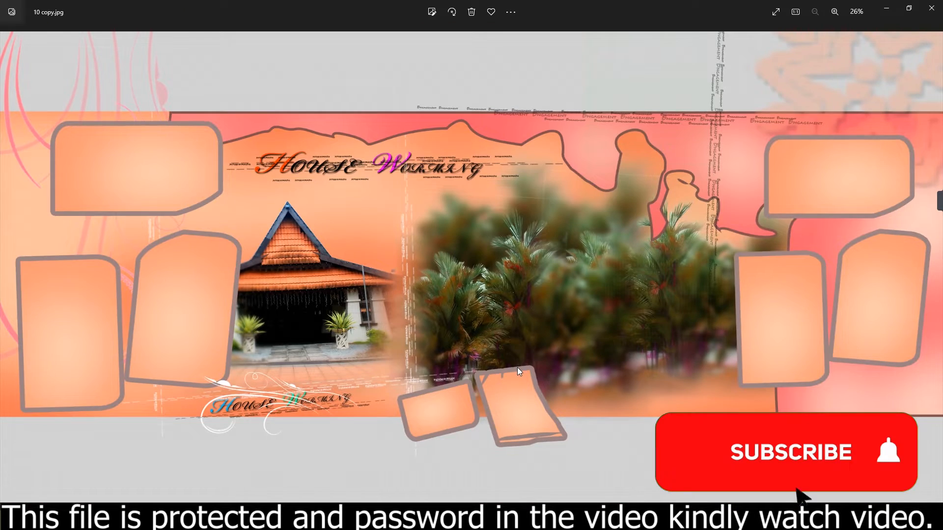
key(Right)
key(Right)
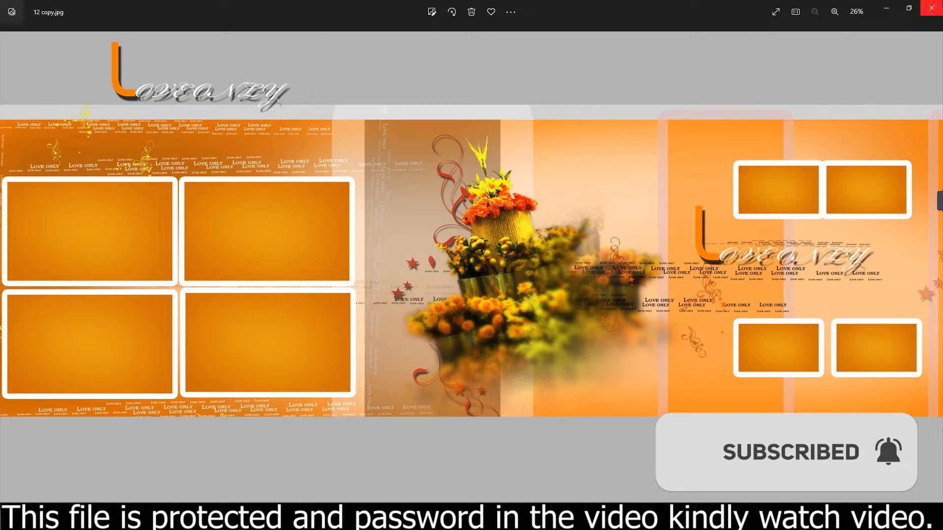
- Close the image preview and open template file 1 from the Wedding album folder in Photoshop
click(931, 8)
click(347, 287)
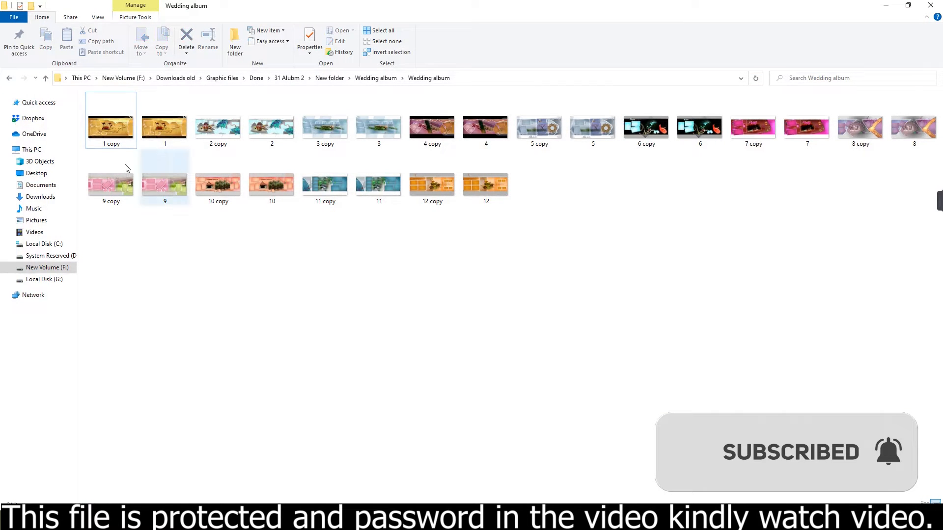
click(154, 137)
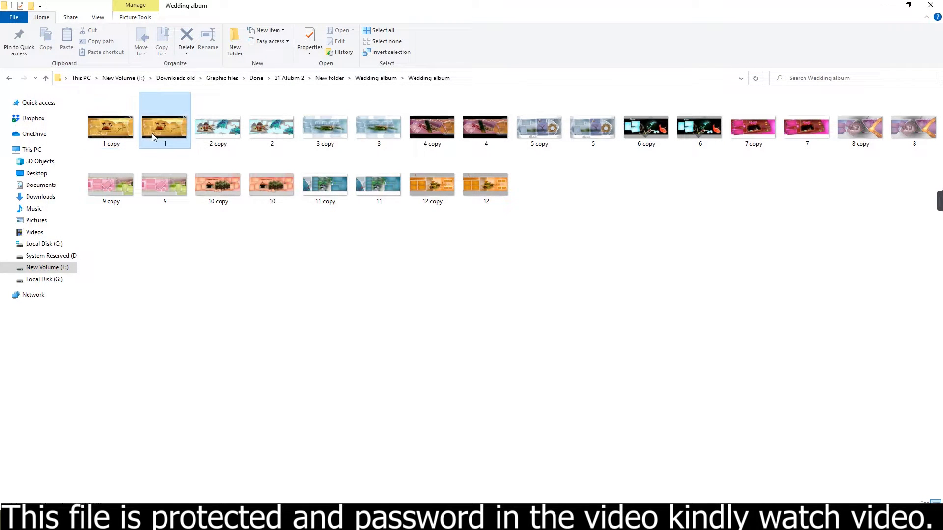
drag(161, 125, 131, 303)
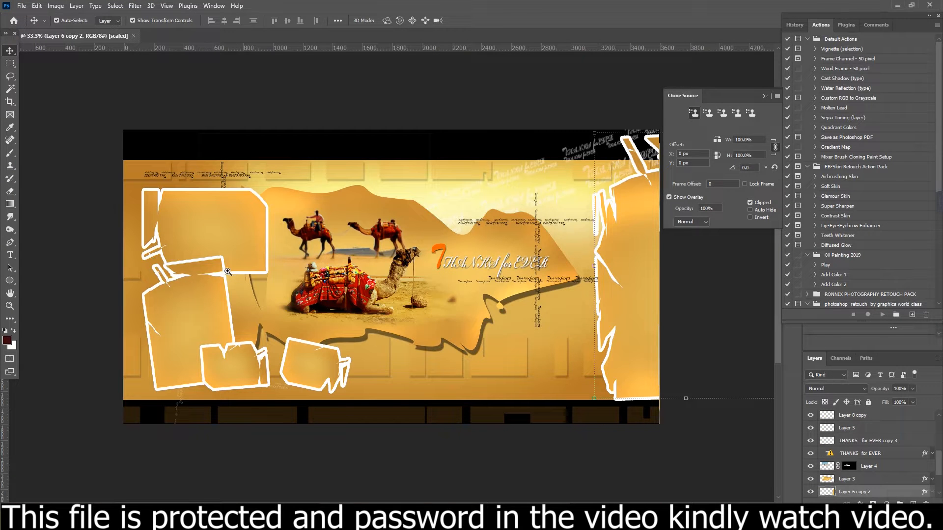
- Review the template's layers and select the upper-left photo frame's layer, Layer 8
key(z)
click(227, 272)
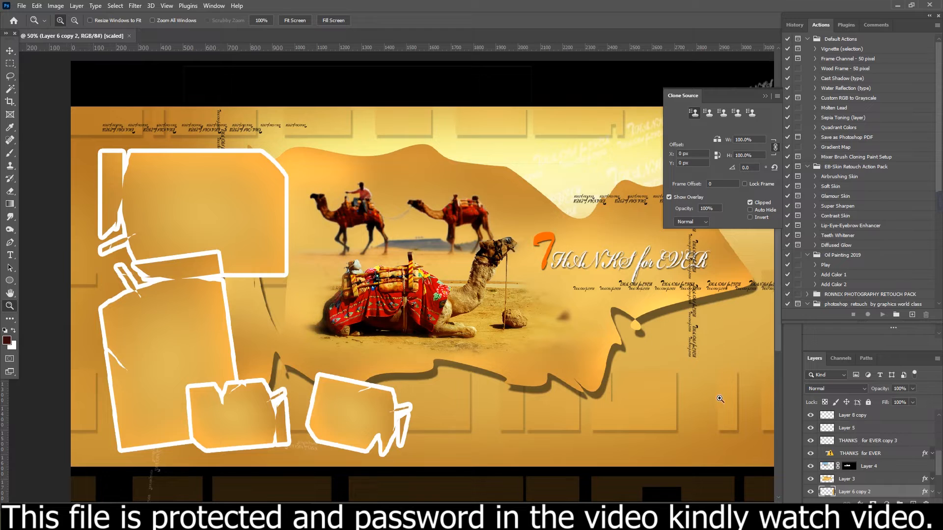
drag(939, 467, 939, 485)
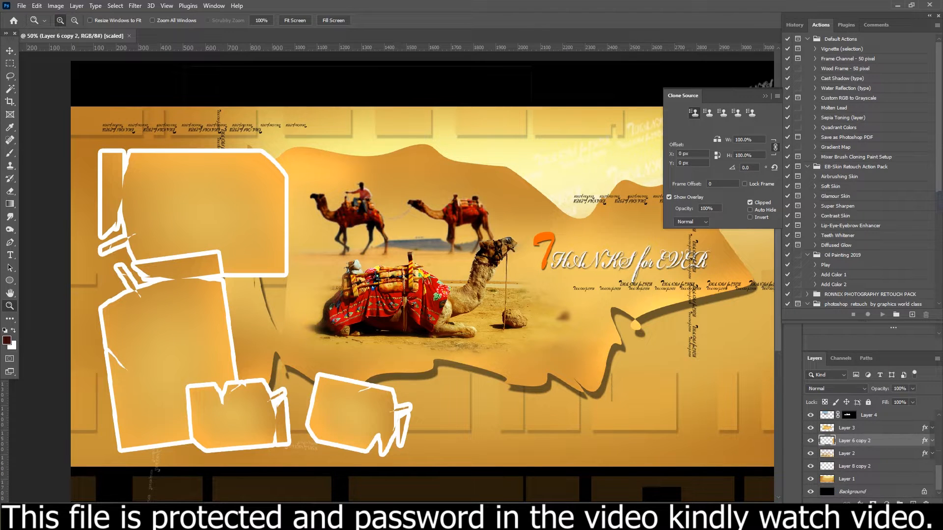
scroll(940, 418, up, 5)
scroll(940, 417, up, 1)
click(13, 52)
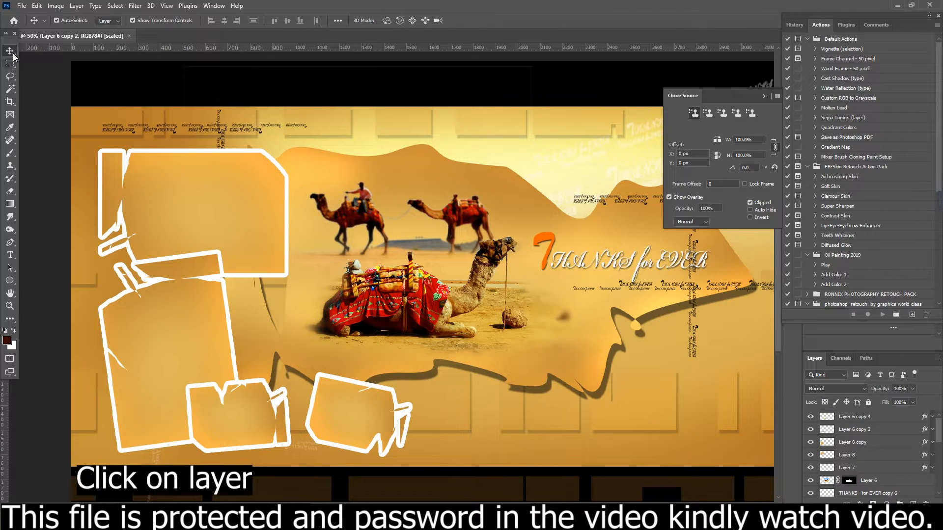
click(202, 188)
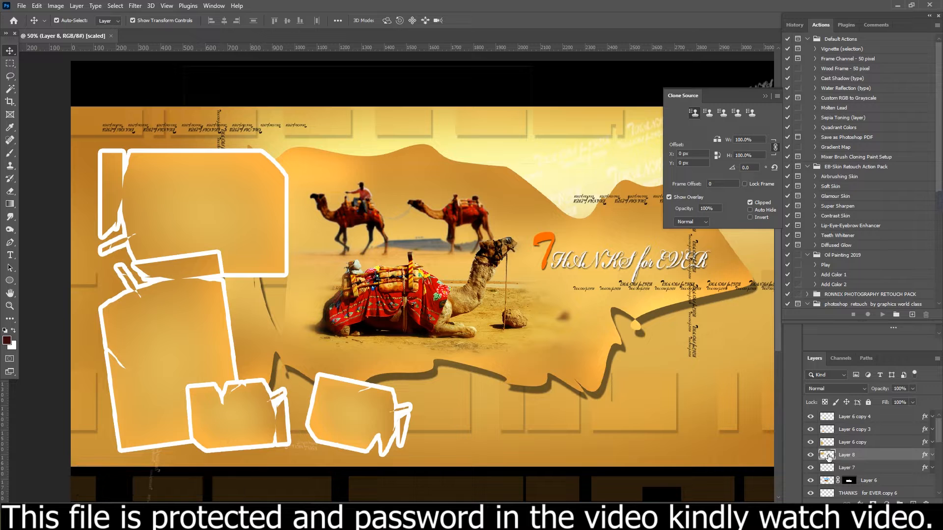
- Open the photo Indian-Wedding-Boston-Mehndi-Henna-Photography-5mod.jpg from the Indian bride folder
click(22, 5)
click(30, 26)
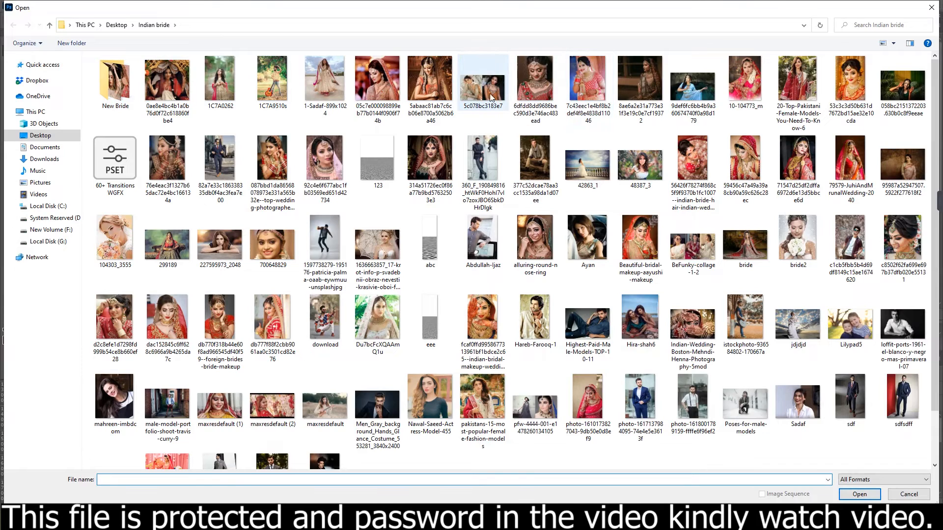
double_click(691, 329)
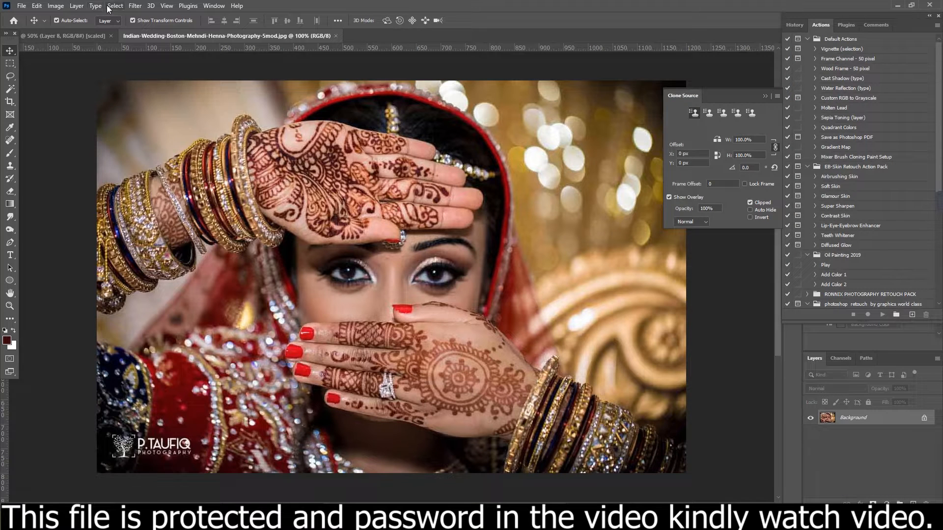
- Copy the entire mehndi bride photo and close its document
click(107, 7)
click(117, 15)
click(40, 8)
click(54, 74)
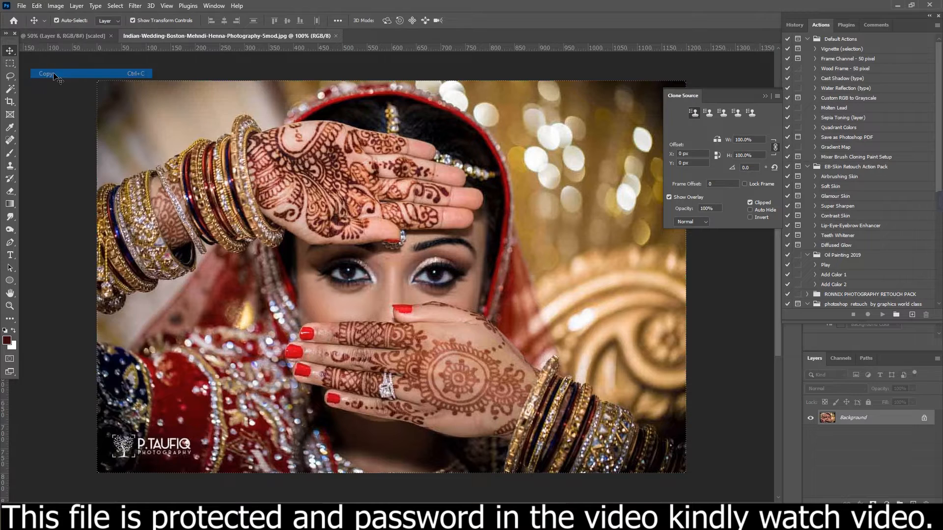
click(334, 36)
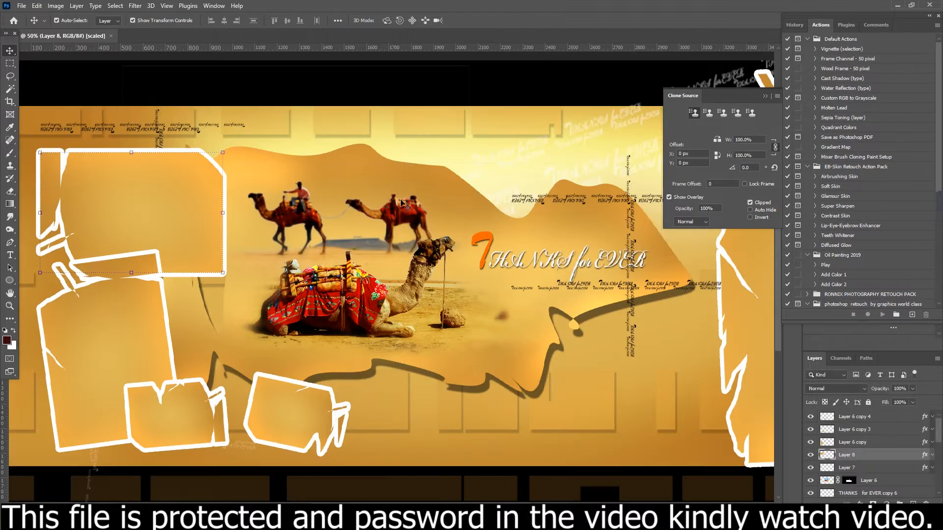
- Paste the bride photo over the template's upper-left frame and clip it to the frame layer
click(55, 5)
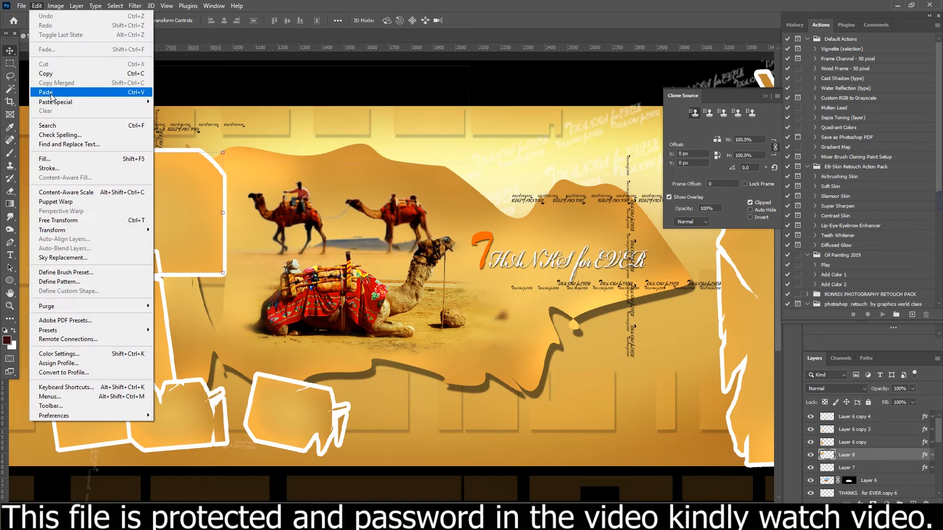
click(52, 96)
drag(431, 284, 192, 233)
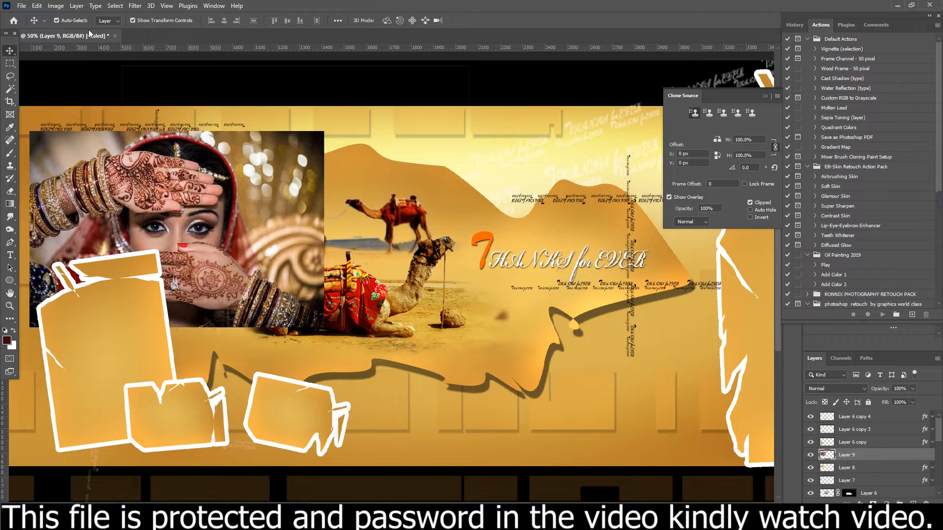
key(ctrl+alt+g)
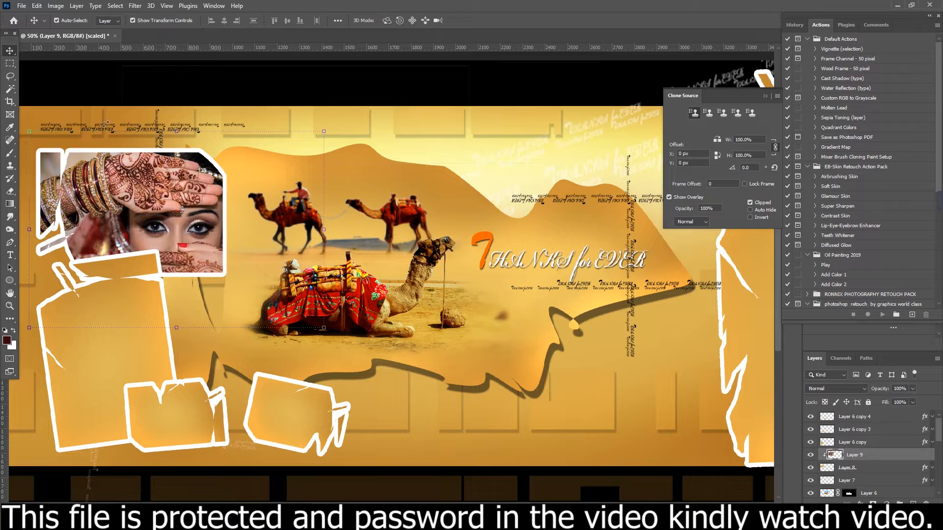
- Scale down and reposition the clipped bride photo so it fits the upper-left frame
click(22, 6)
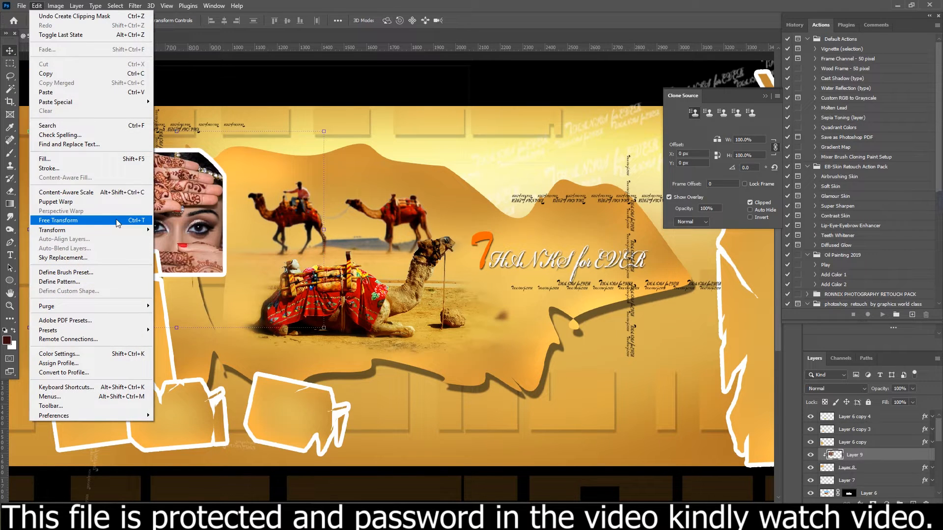
mouse_move(129, 230)
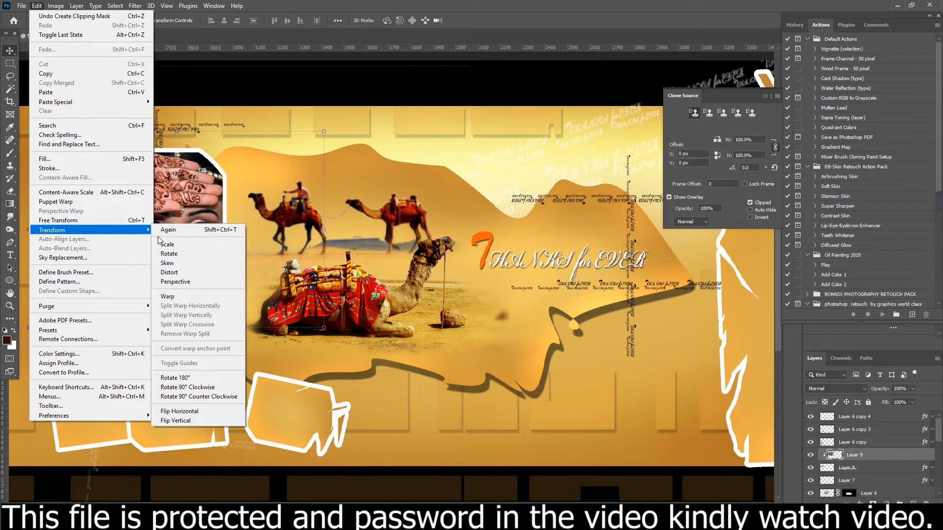
click(178, 254)
drag(323, 329, 243, 276)
drag(243, 129, 228, 153)
drag(143, 194, 150, 198)
key(Return)
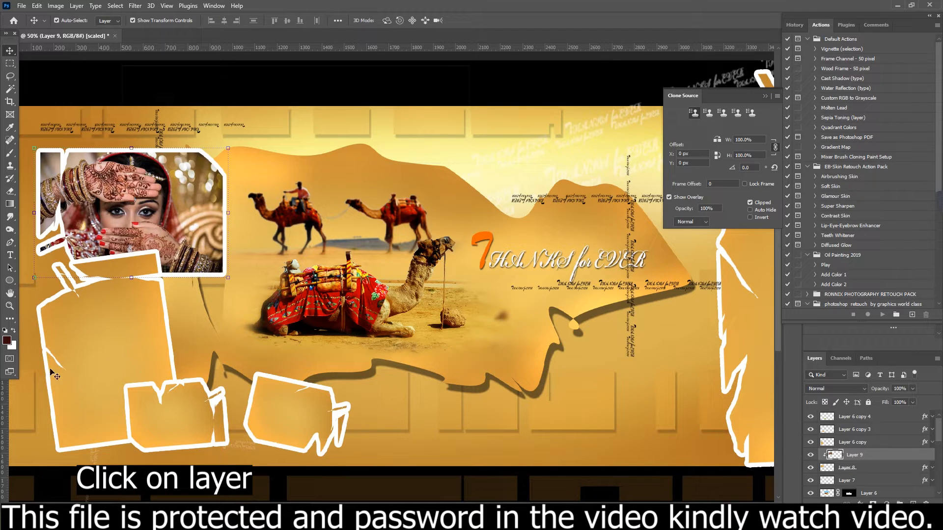
- Select the tall lower-left frame's layer, Layer 6 copy, and open the photo 53c3c3d50b631d7672bd15ae32e10cda.jpg
click(79, 414)
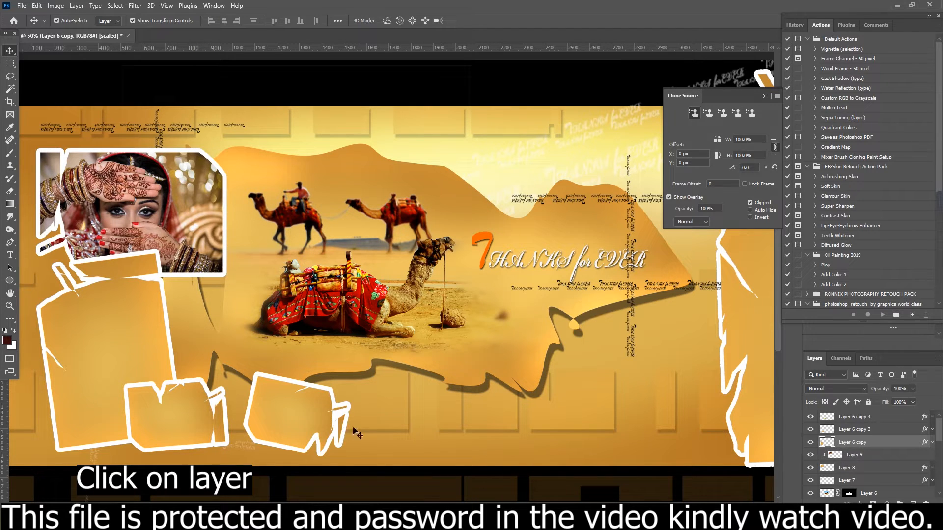
click(22, 7)
click(33, 25)
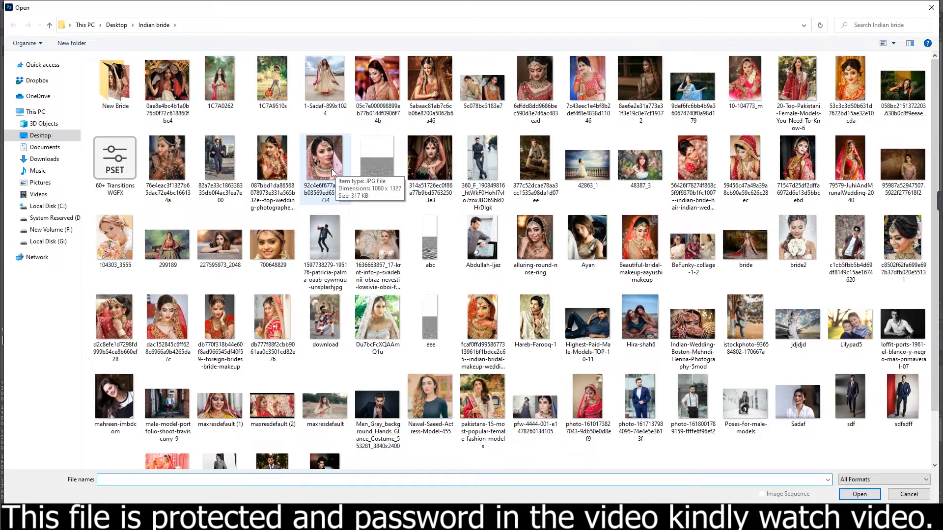
double_click(850, 79)
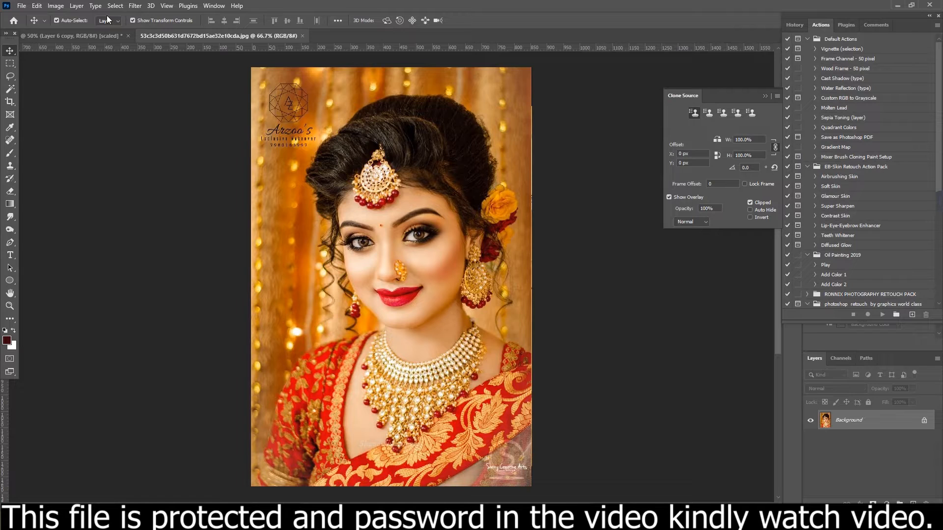
- Copy the whole bride portrait with the gold necklace and close its document
click(115, 6)
click(122, 15)
click(36, 6)
click(55, 72)
click(302, 36)
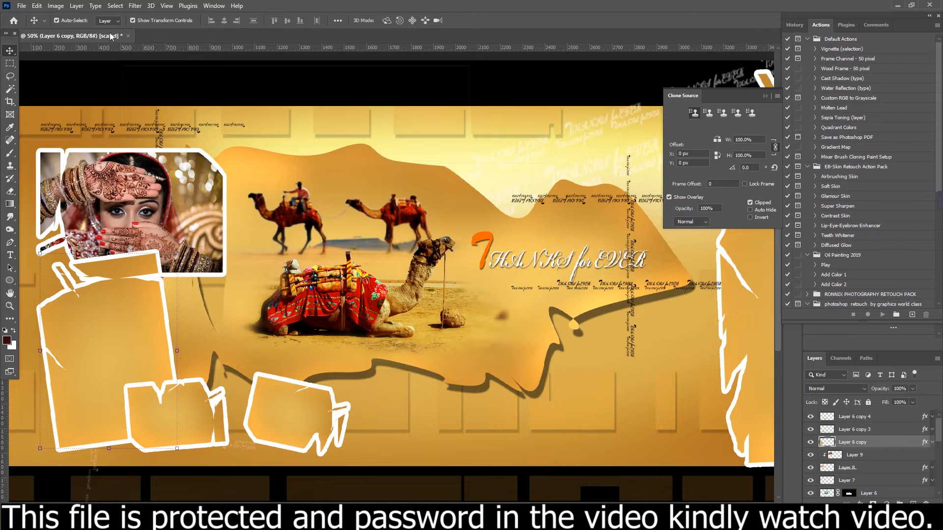
- Paste the necklace bride portrait over the tall lower-left frame and clip it to Layer 6 copy
click(37, 6)
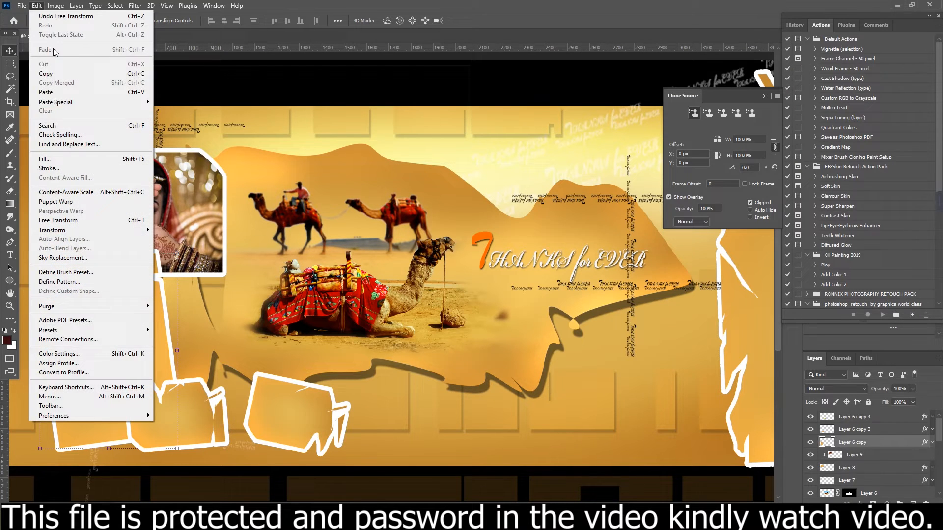
click(55, 92)
drag(450, 240, 150, 270)
key(ctrl+alt+g)
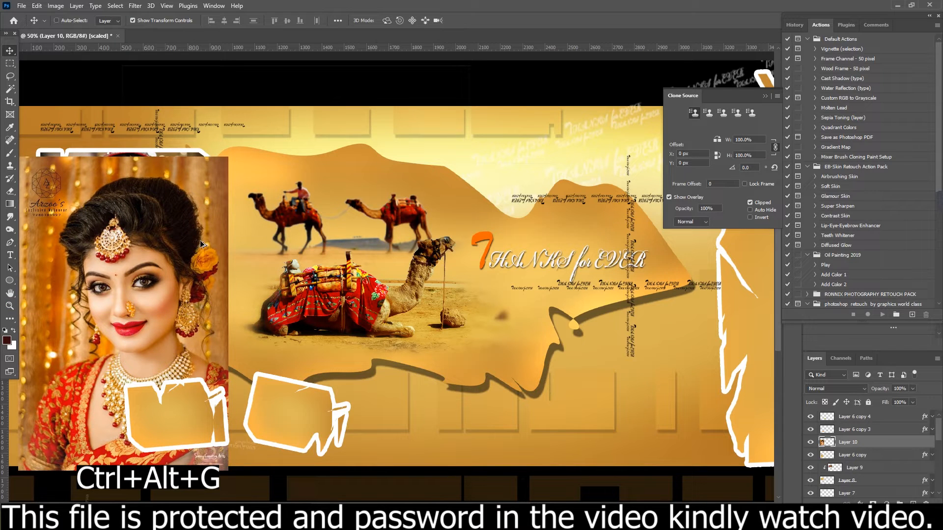
- Scale the clipped bride portrait to about 71%, rotate it about 8° counterclockwise and position it within the tall frame
drag(230, 157, 171, 217)
drag(122, 325, 134, 329)
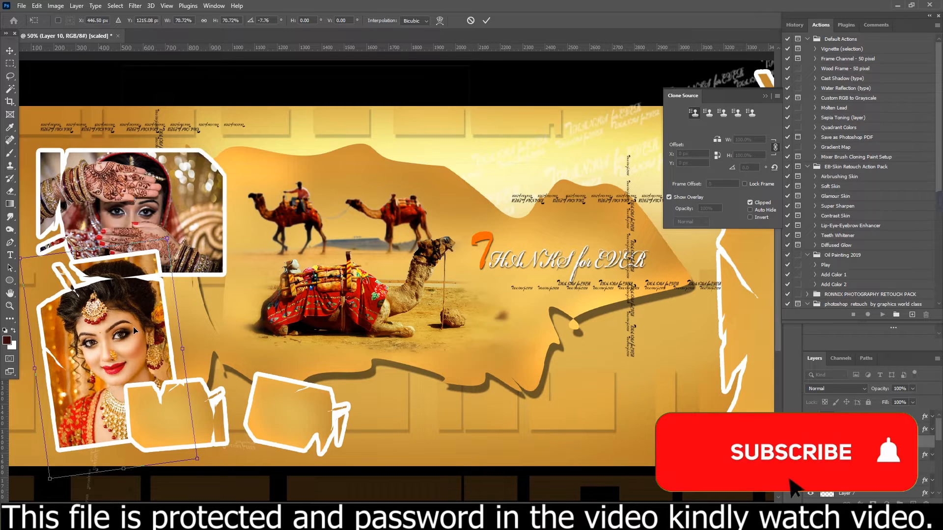
key(Return)
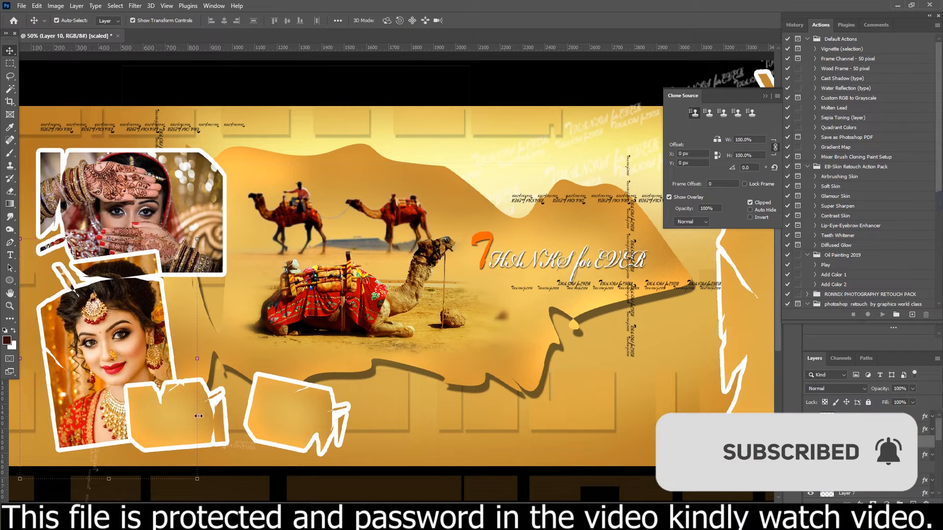
- Select the small frame overlapping the tall one, Layer 6 copy 3, and open the photo 48387_3.jpg
click(339, 440)
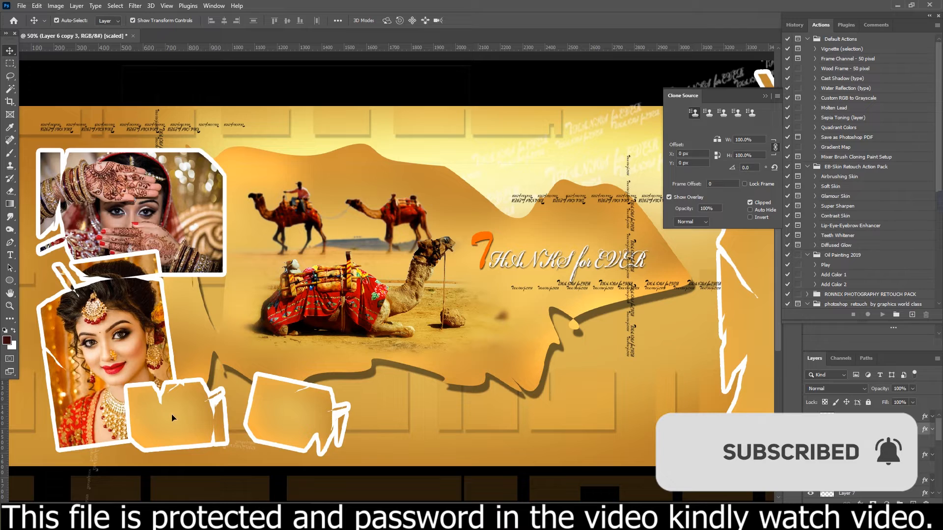
click(21, 6)
click(29, 23)
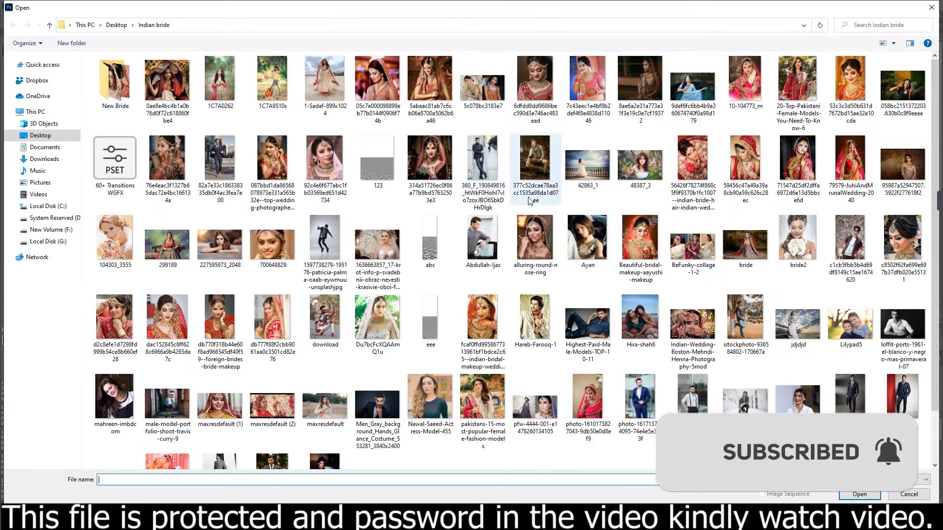
double_click(639, 167)
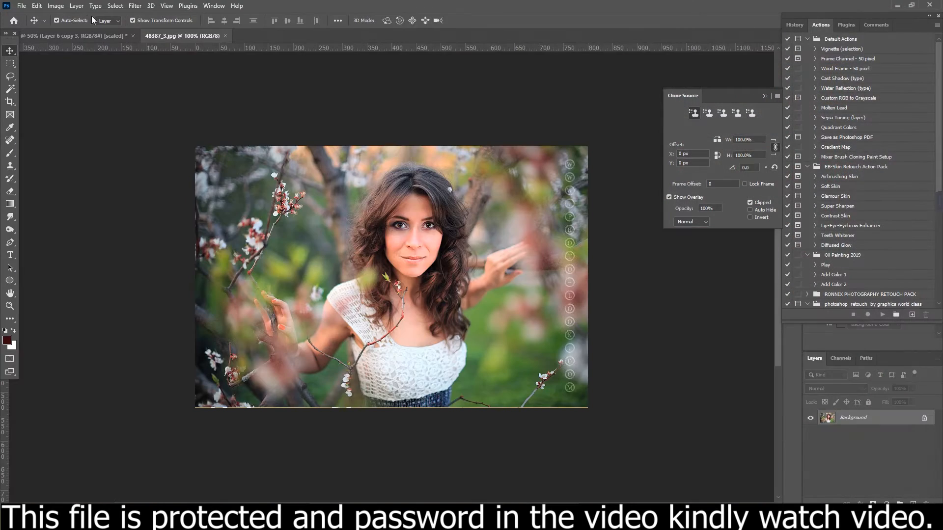
- Copy the whole photo of the woman among the blossoms and close its document
click(114, 6)
click(120, 16)
click(55, 6)
mouse_move(37, 6)
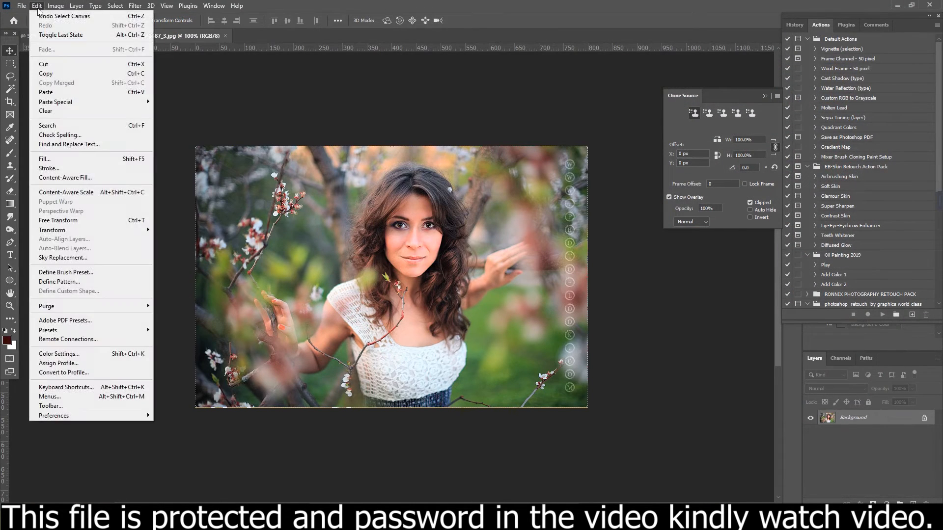
click(44, 73)
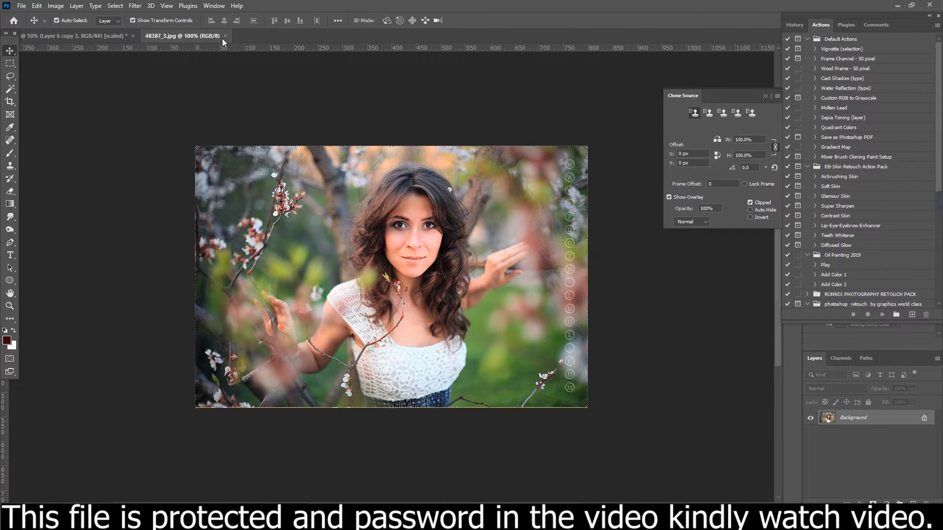
key(ctrl+w)
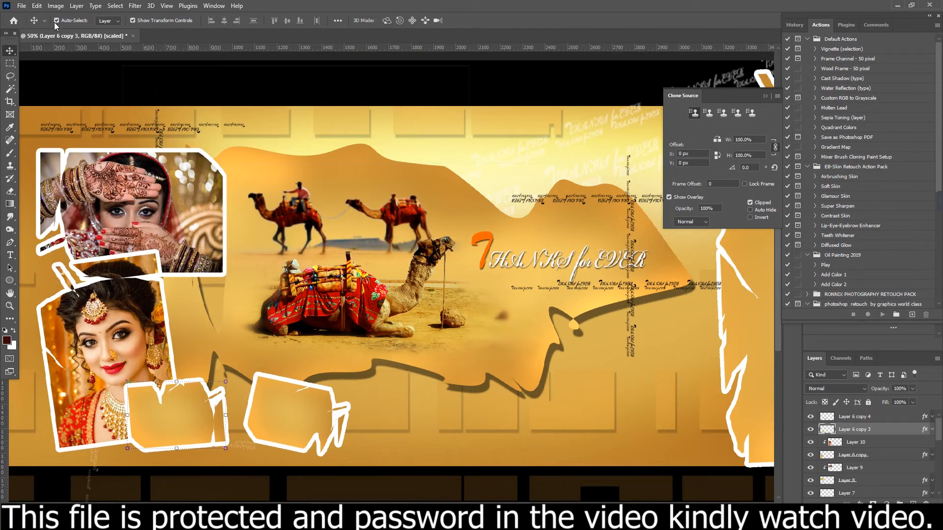
- Paste the blossom photo over the small frame beside the bride portrait and clip it to Layer 6 copy 3
click(39, 6)
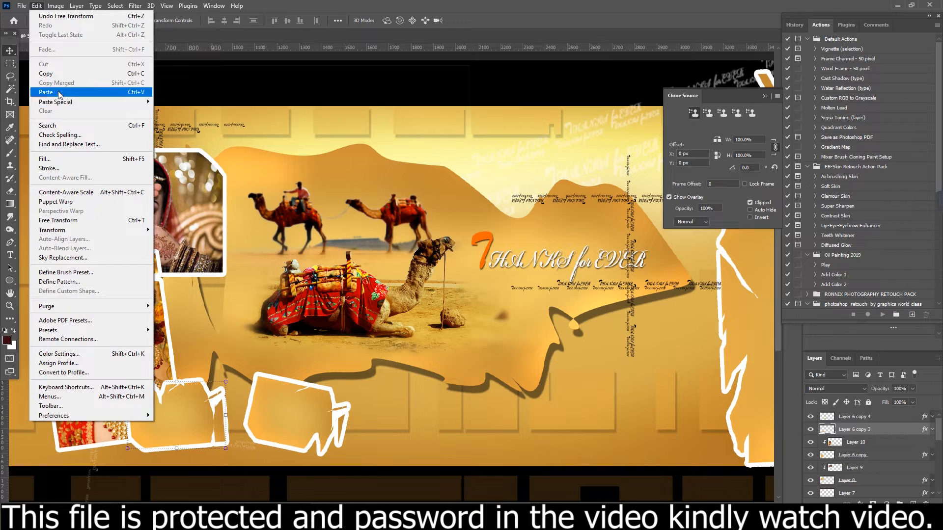
click(59, 92)
drag(476, 250, 253, 366)
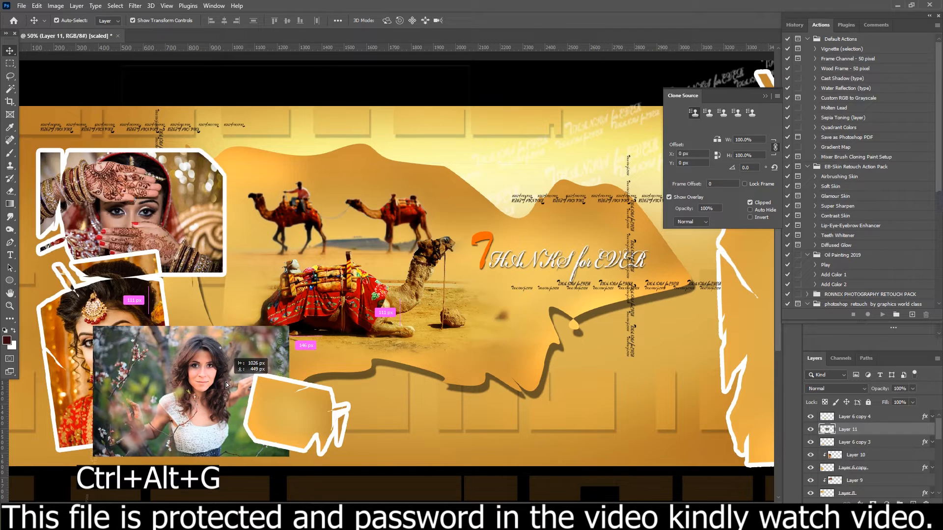
key(ctrl+alt+g)
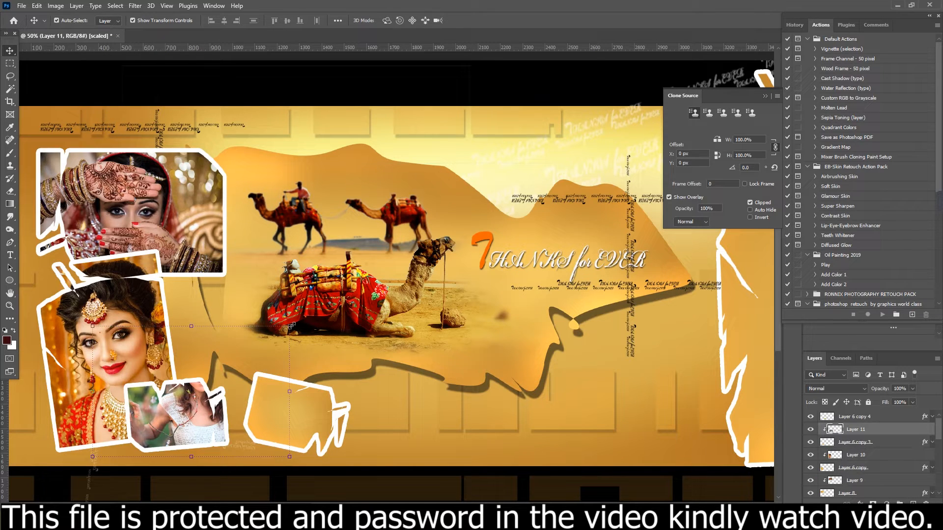
- Scale the blossom photo to about 60%, rotate it about 8° counterclockwise and centre the woman in the small frame
key(ctrl+t)
drag(297, 325, 220, 366)
drag(201, 416, 205, 424)
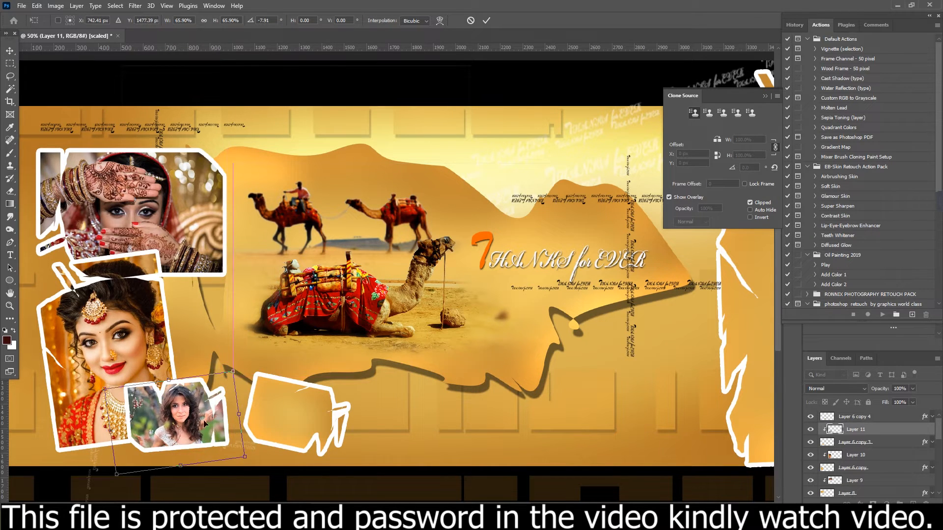
drag(116, 475, 129, 462)
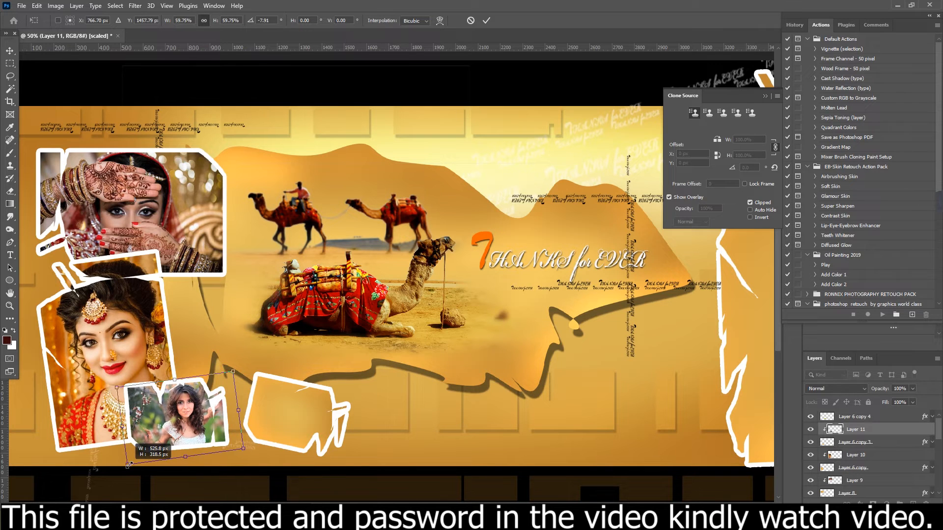
key(Return)
- Select the empty small frame below the camels, Layer 6 copy 4, and open the photo 700648829.jpg
click(290, 425)
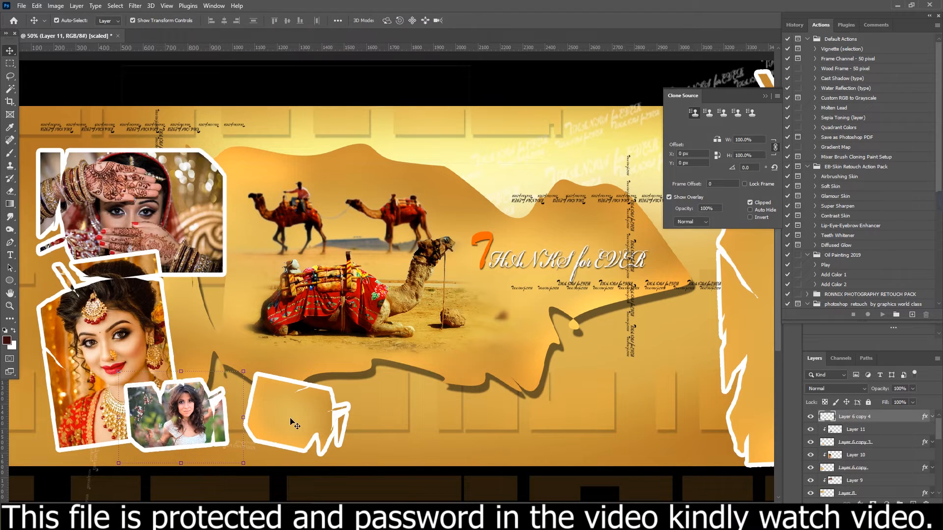
click(23, 7)
click(35, 25)
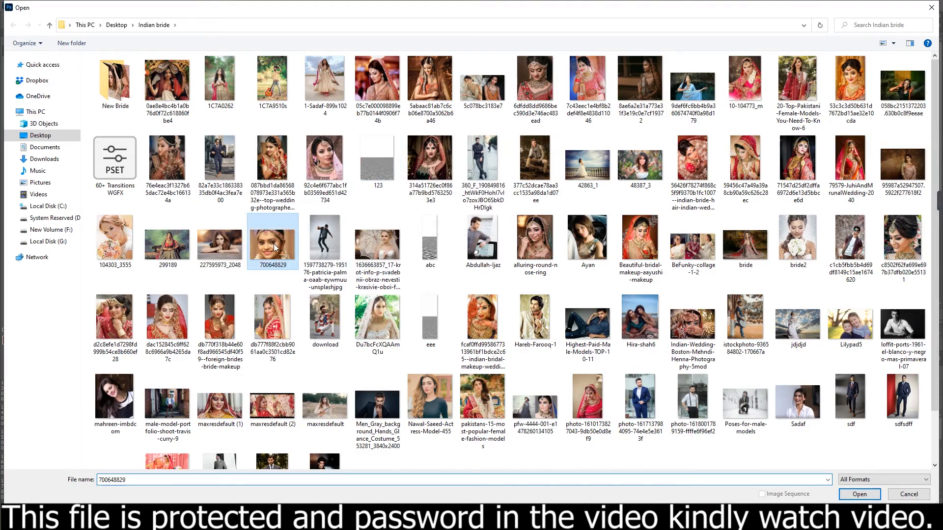
double_click(273, 243)
- Copy the whole close-up of the smiling bride and close its document
click(22, 6)
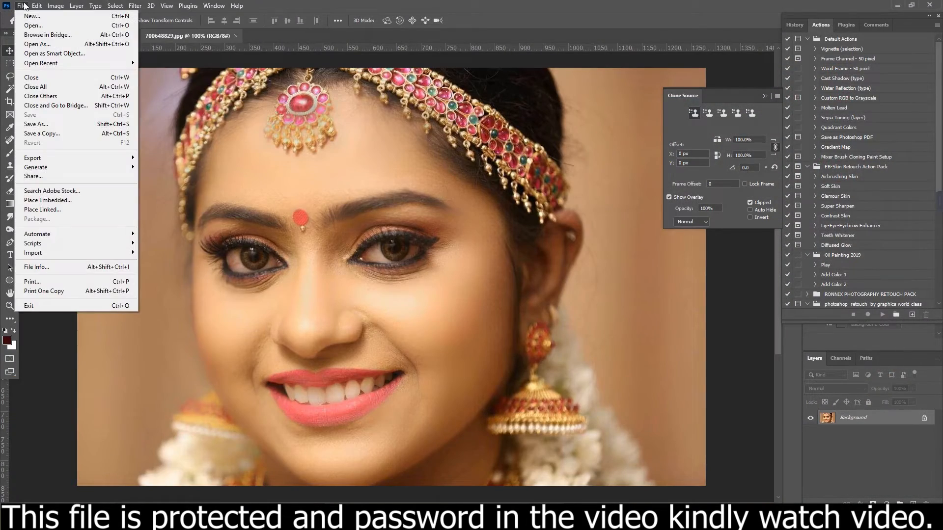
mouse_move(114, 6)
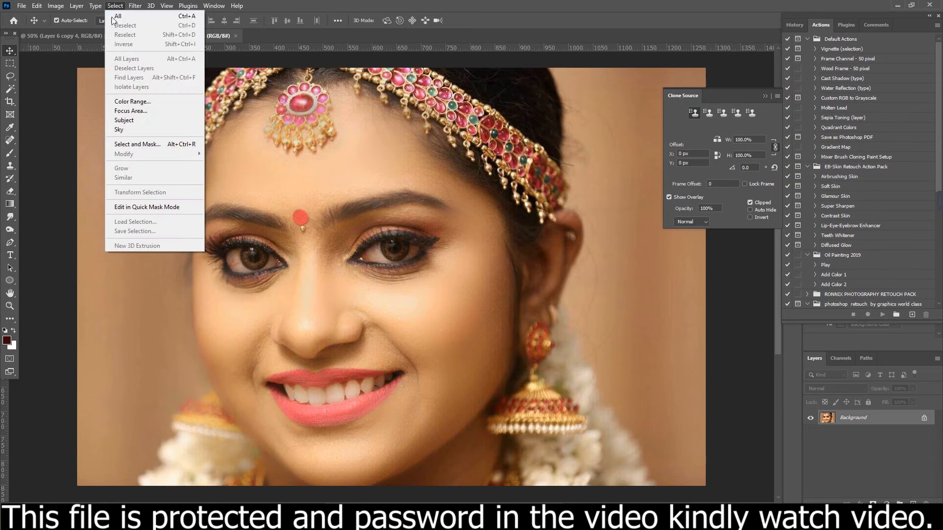
click(117, 16)
click(36, 6)
click(54, 77)
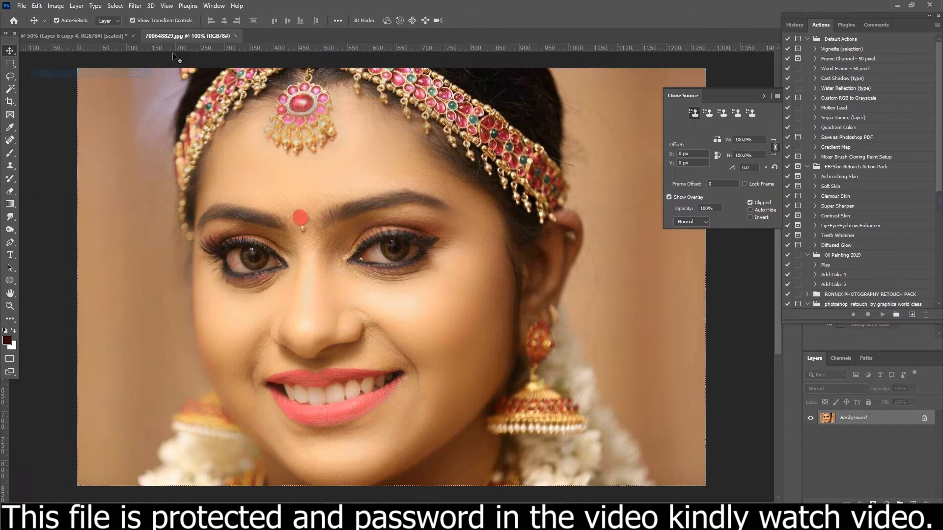
click(236, 36)
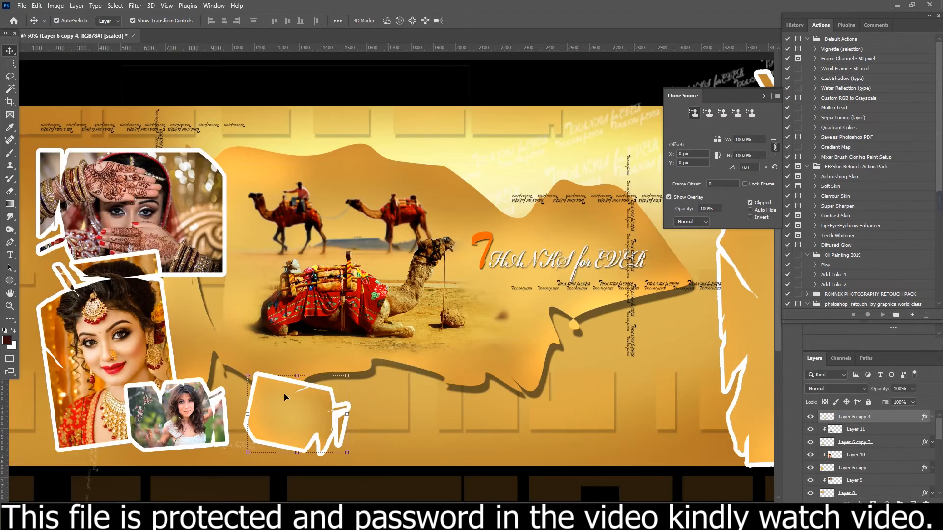
- Paste the smiling bride close-up, clip it to Layer 6 copy 4 and move it over that small frame
click(36, 5)
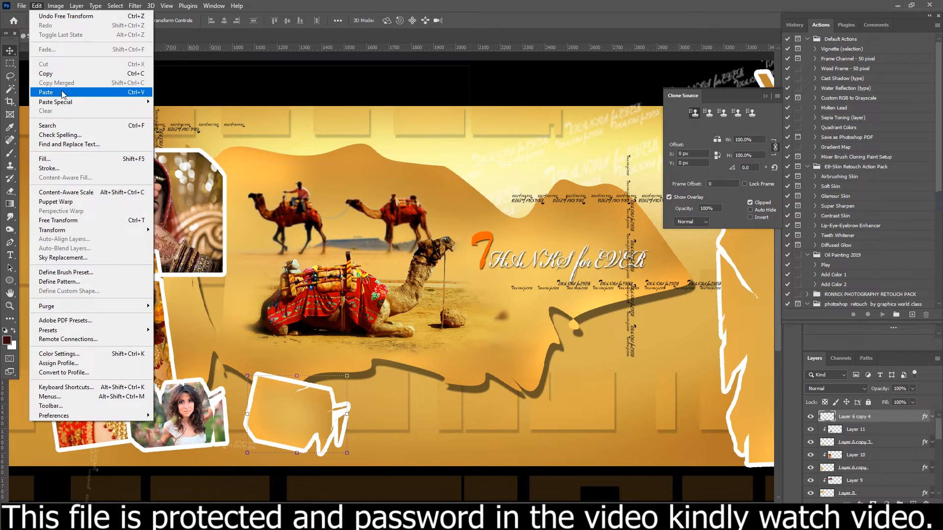
click(54, 93)
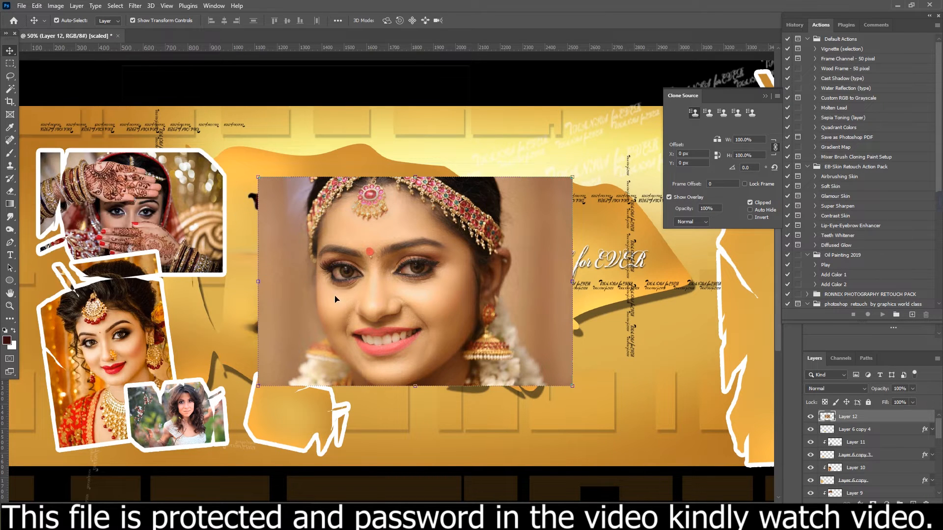
key(ctrl+alt+g)
drag(332, 298, 263, 402)
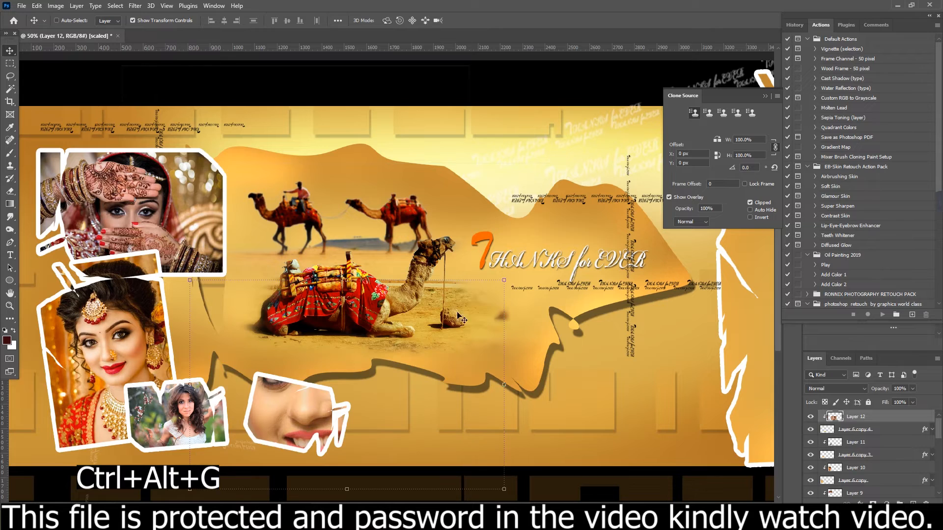
- Scale down, rotate and reposition the smiling bride close-up so her face fits the small tilted frame
drag(503, 281, 381, 392)
drag(309, 418, 370, 393)
drag(428, 370, 305, 400)
drag(245, 368, 251, 373)
key(Return)
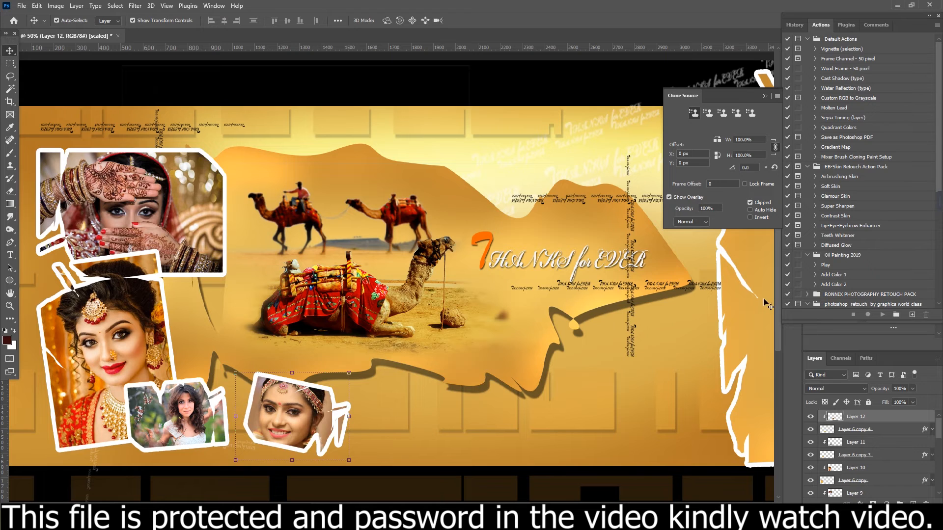
- Select the large torn frame at the page's right edge, Layer 6 copy 2, and shift it slightly left
drag(550, 305, 307, 322)
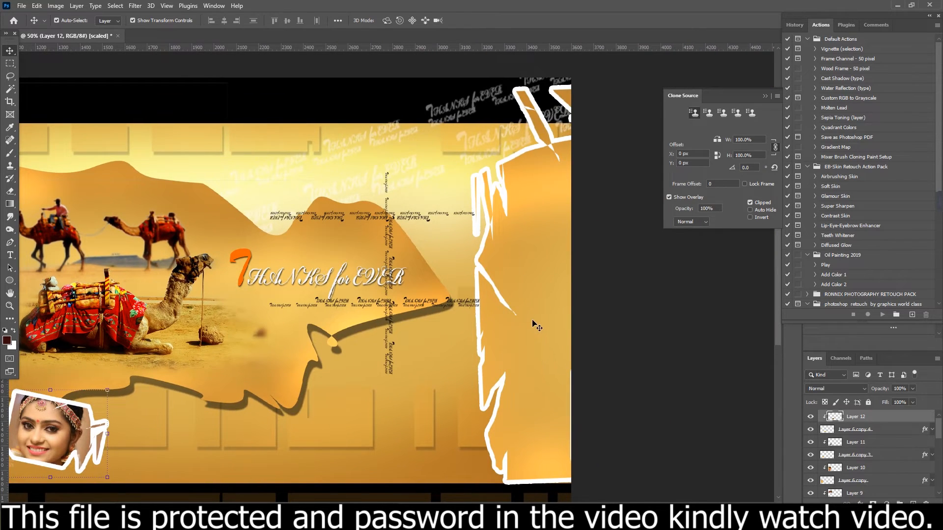
click(468, 335)
click(475, 315)
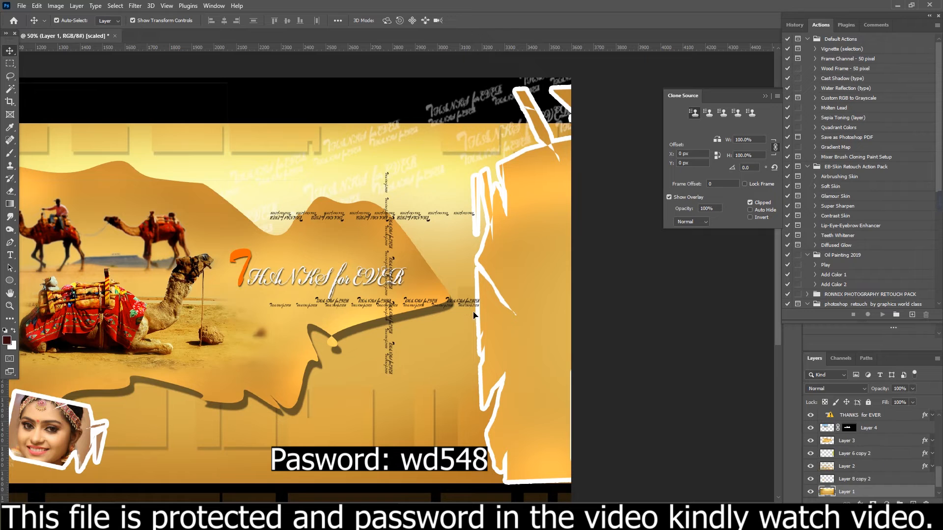
click(529, 331)
drag(472, 326, 437, 326)
key(Return)
- Open the photo 10-104773_m.jpg from the Indian bride folder
click(22, 6)
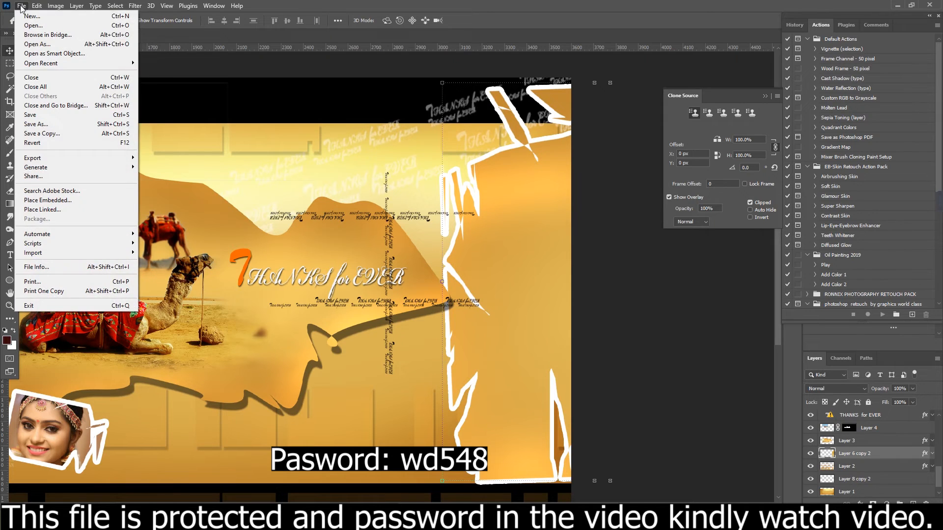
mouse_move(60, 6)
mouse_move(22, 6)
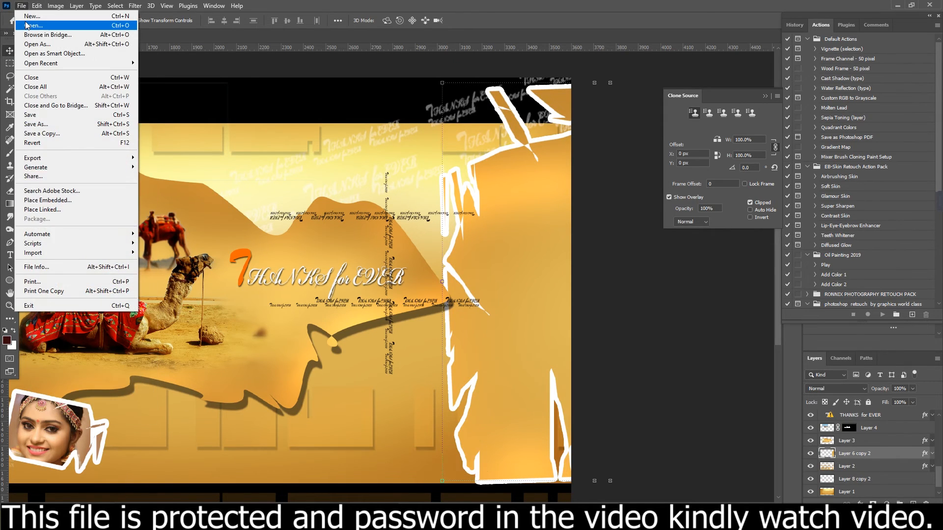
click(64, 25)
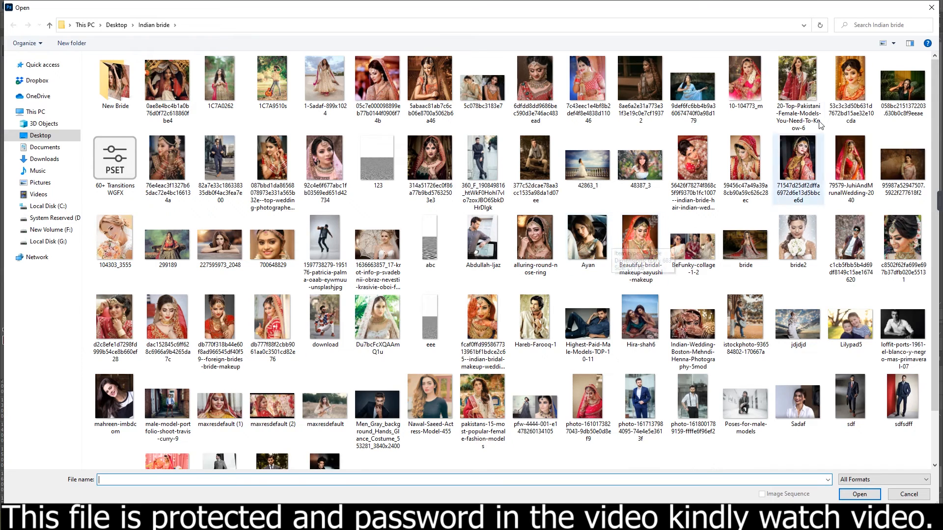
double_click(742, 85)
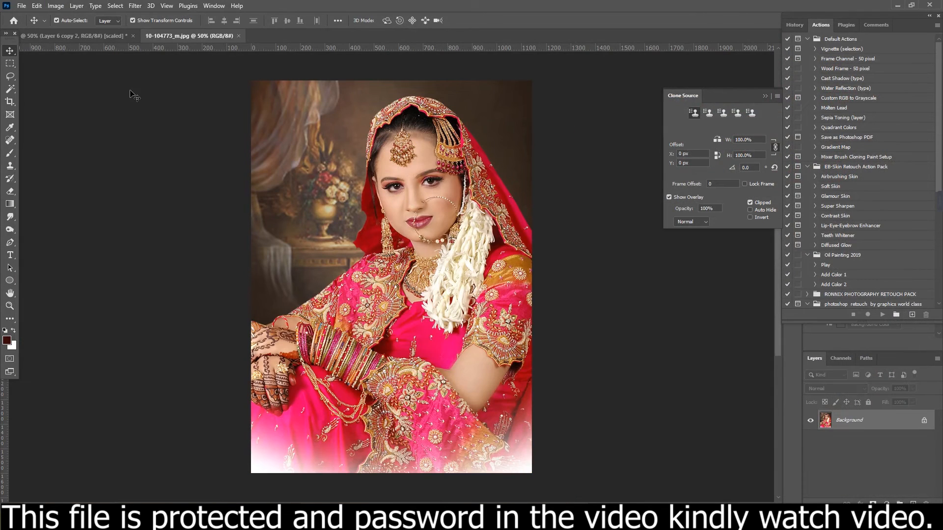
- Copy the whole photo of the bride in the pink dress and close its document
click(115, 6)
click(120, 16)
click(36, 6)
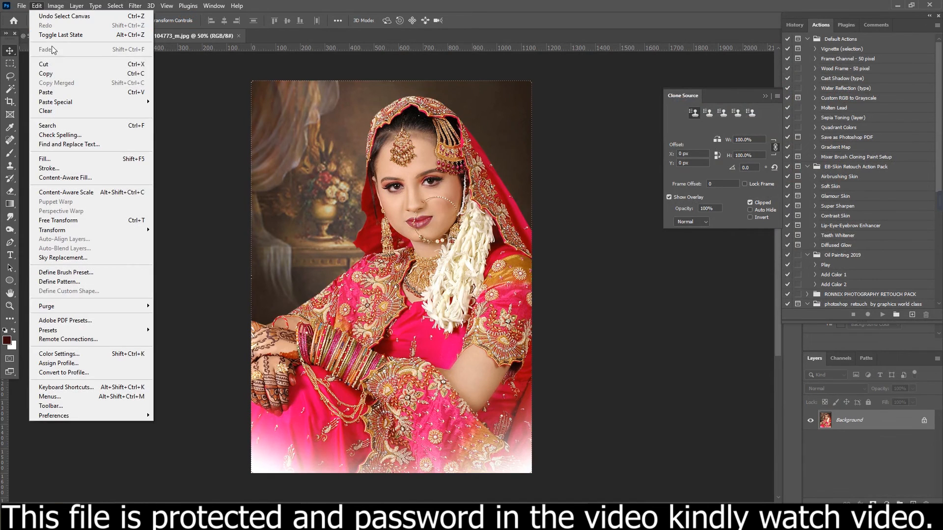
click(49, 73)
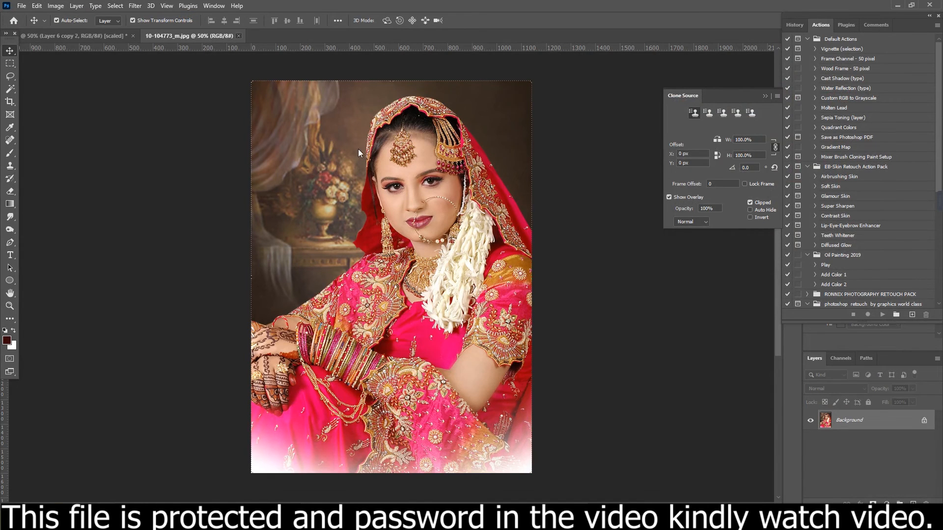
key(ctrl+w)
- Paste the pink-dress bride photo over the large torn frame and clip it to Layer 6 copy 2
key(ctrl+minus)
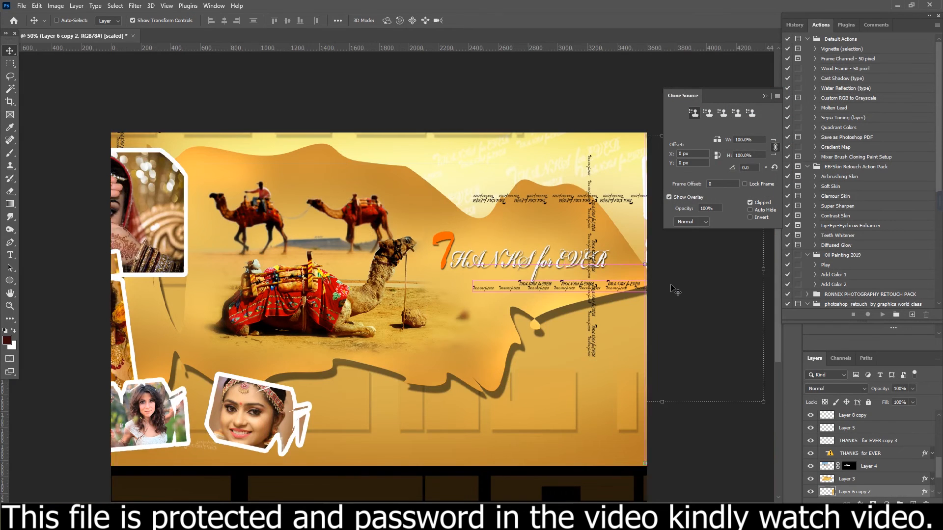
click(36, 6)
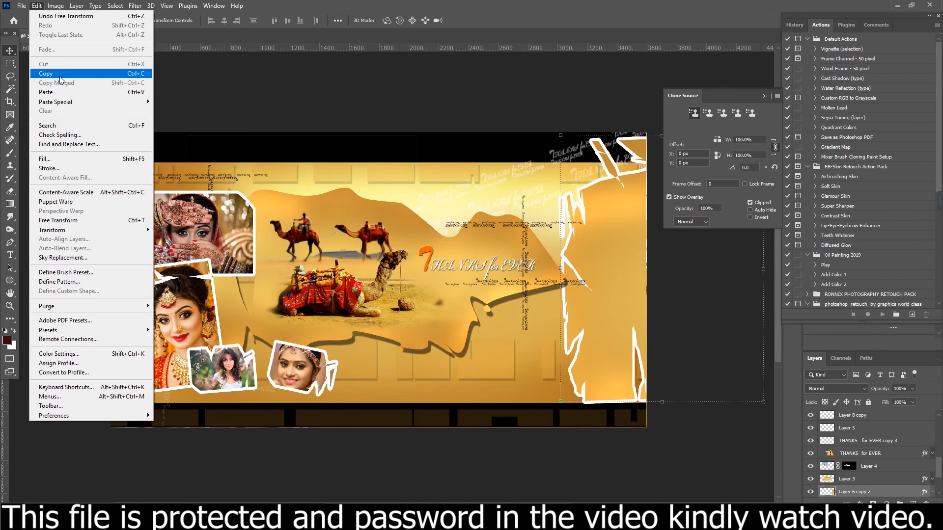
click(64, 93)
drag(422, 343, 617, 340)
key(ctrl+alt+g)
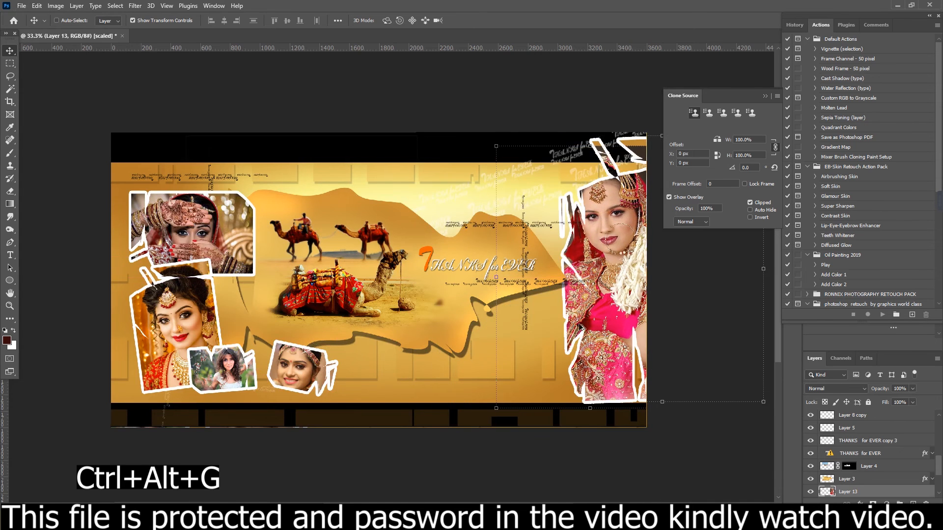
- Scale the pink-dress bride photo to about 94% and adjust its position within the large torn frame
drag(492, 143, 513, 170)
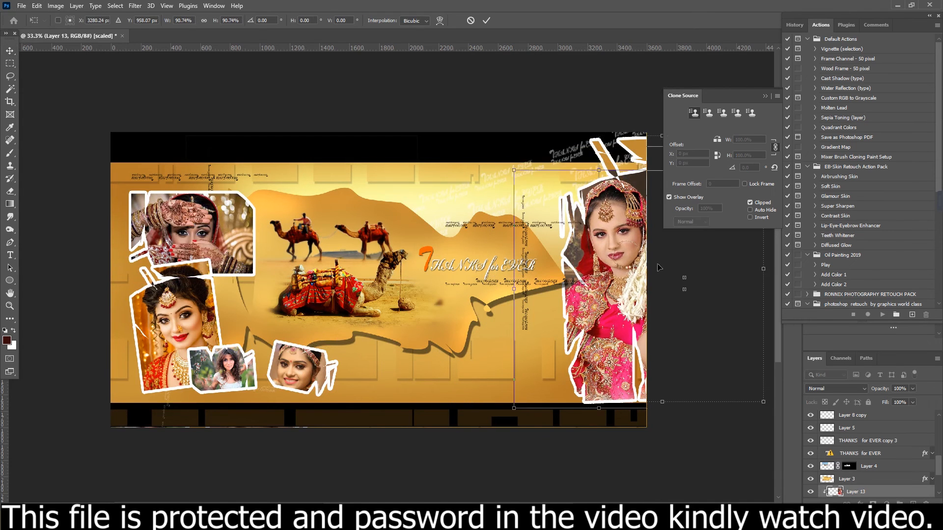
drag(623, 257, 622, 254)
drag(511, 165, 505, 158)
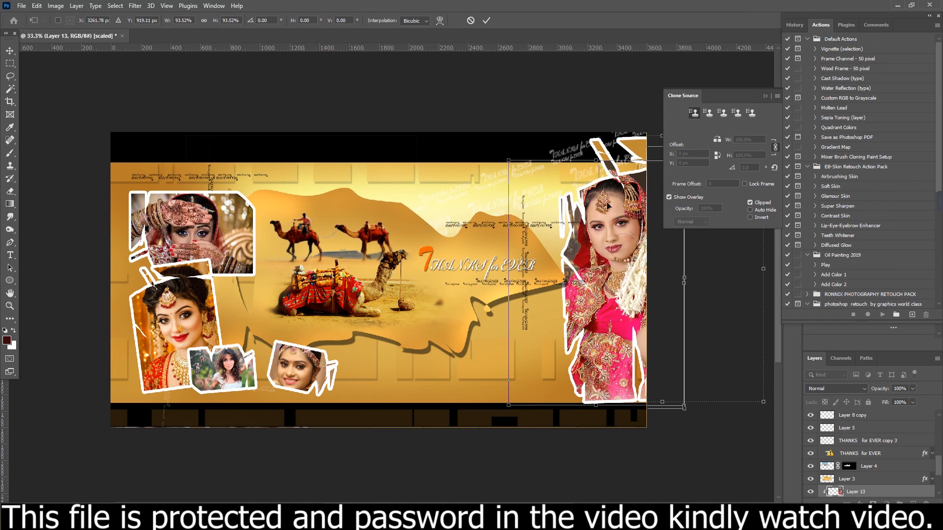
key(Return)
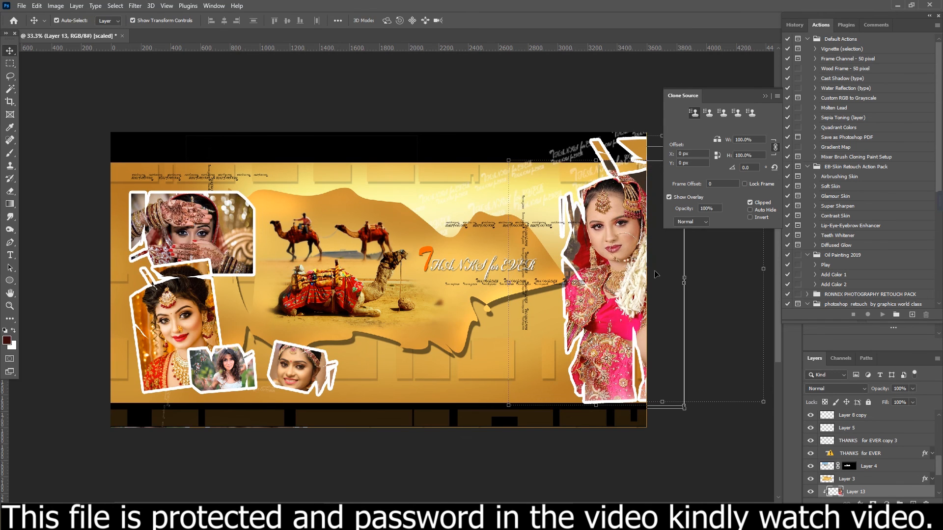